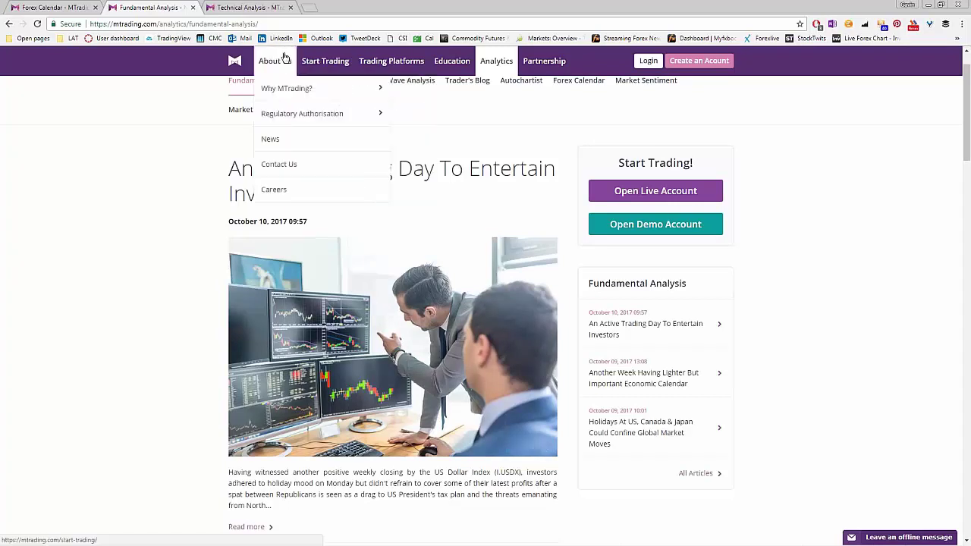
- Review the chart outlooks and support and resistance tables on MTrading's Technical Analysis page
click(247, 7)
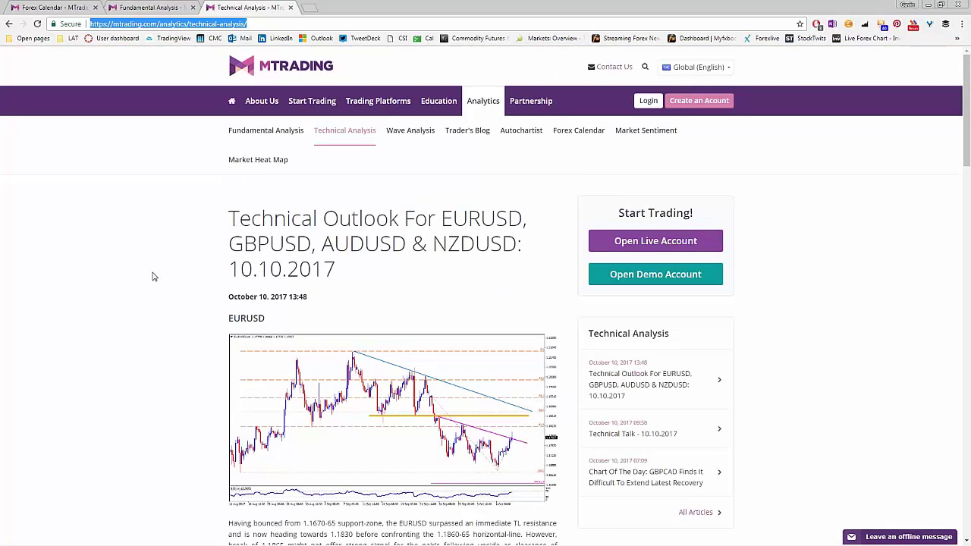
scroll(289, 242, down, 2)
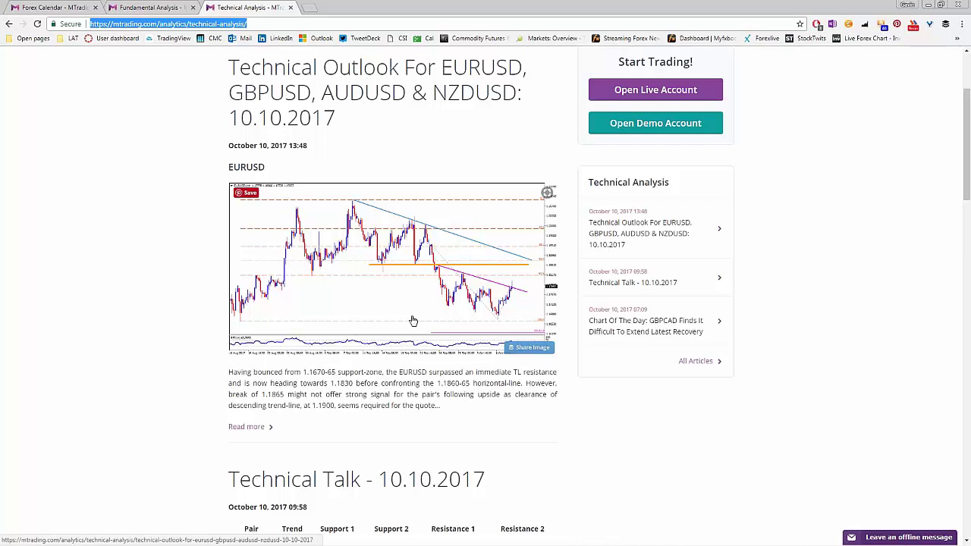
scroll(178, 292, down, 4)
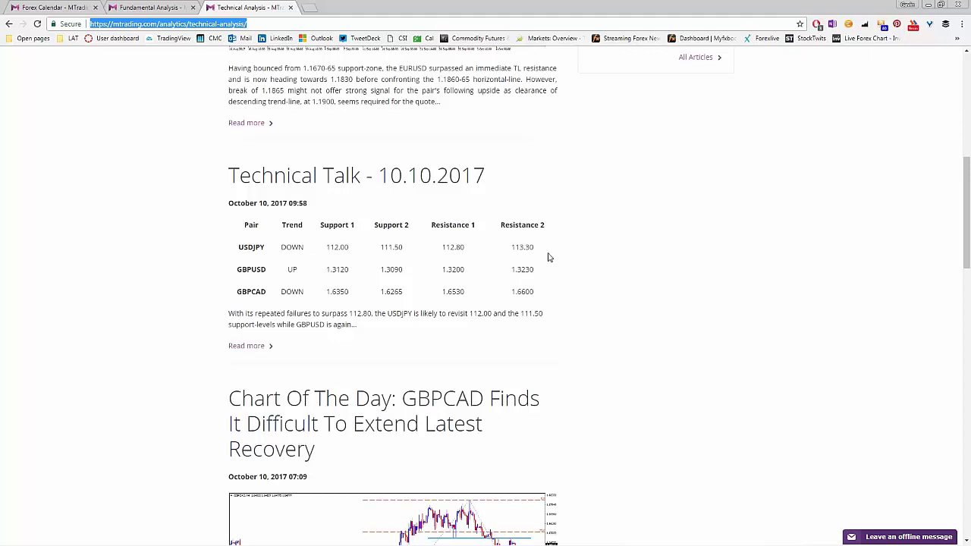
scroll(549, 258, up, 4)
- Switch to the MTrading MetaTrader terminal and run the Correlation Matrix expert advisor on the AUDUSD H1 chart, placing its window over the chart
click(928, 6)
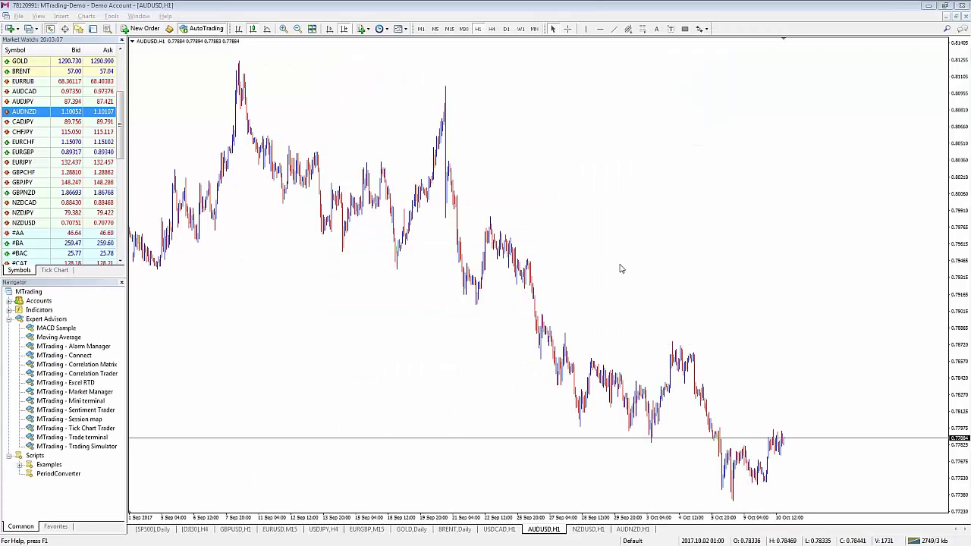
drag(575, 254, 588, 251)
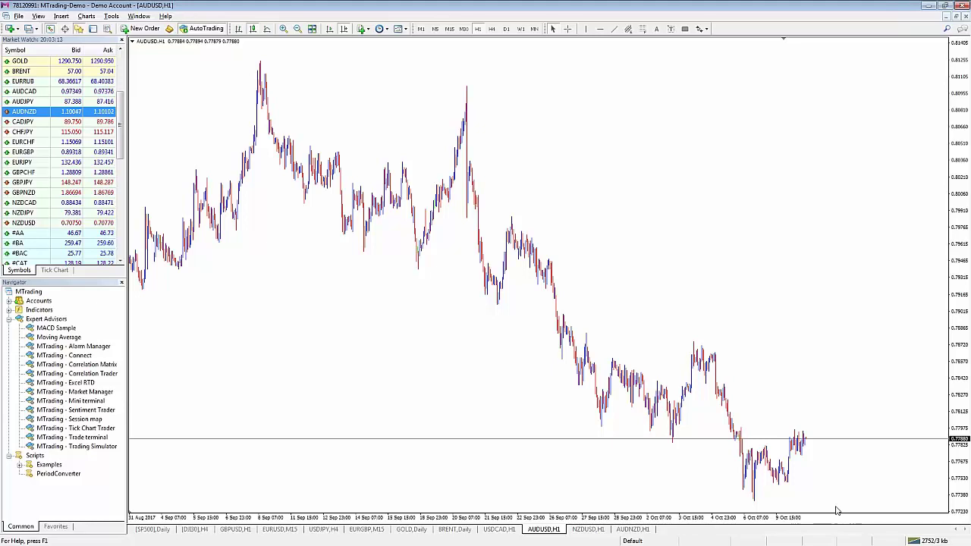
drag(281, 357, 297, 358)
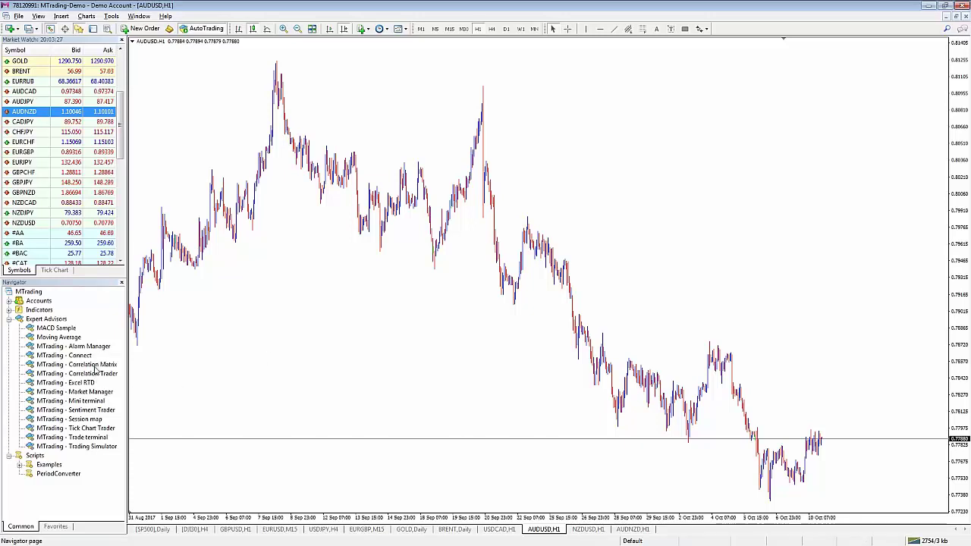
double_click(94, 370)
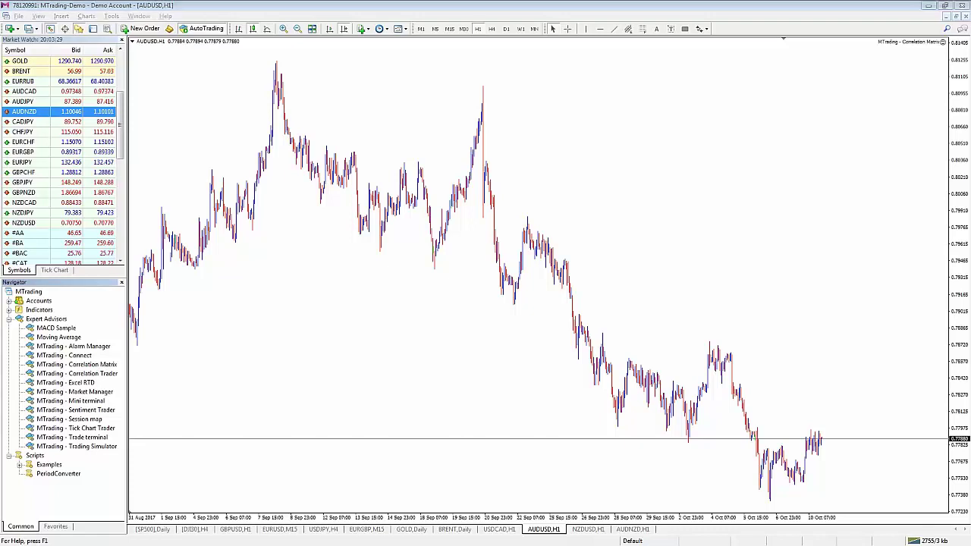
drag(715, 195, 551, 92)
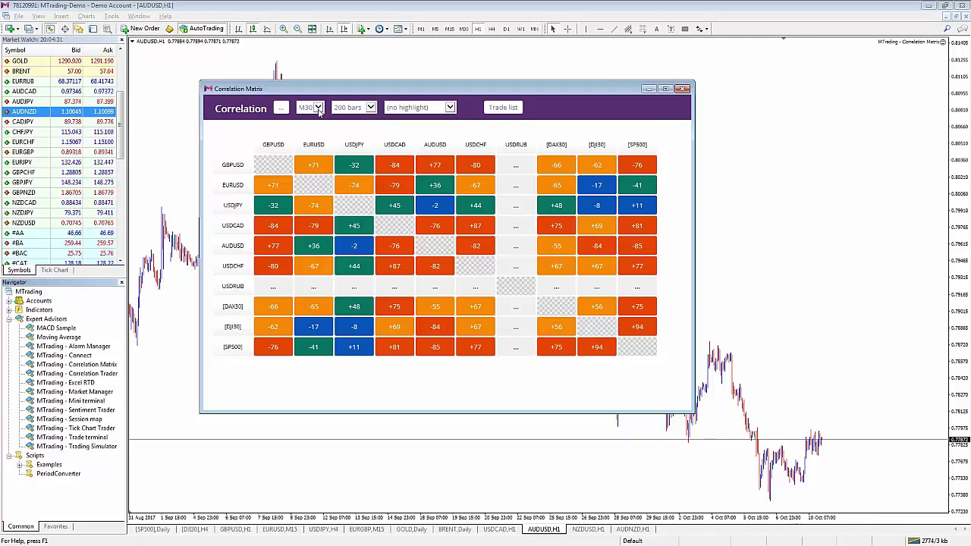
- Set the Correlation Matrix to the M1 timeframe with 500 bars
click(318, 107)
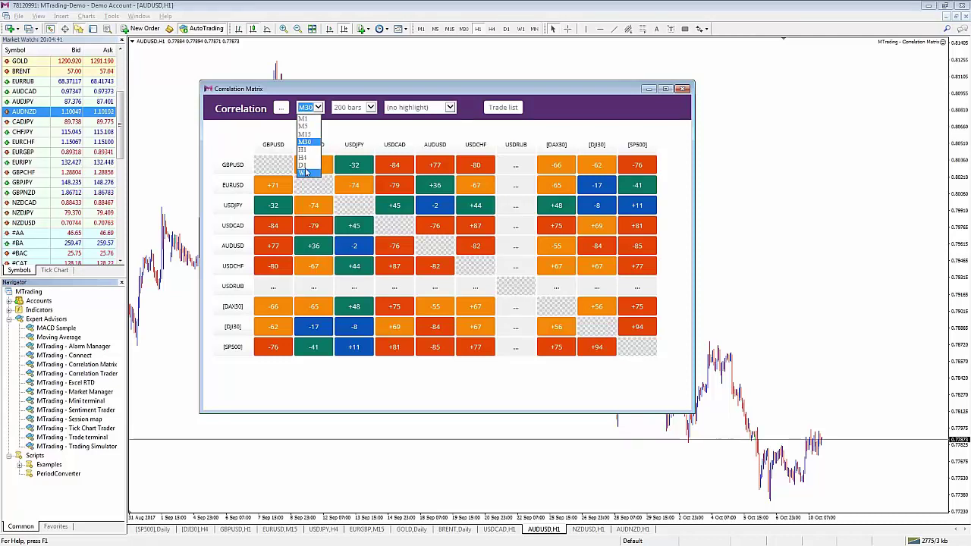
click(303, 118)
click(371, 107)
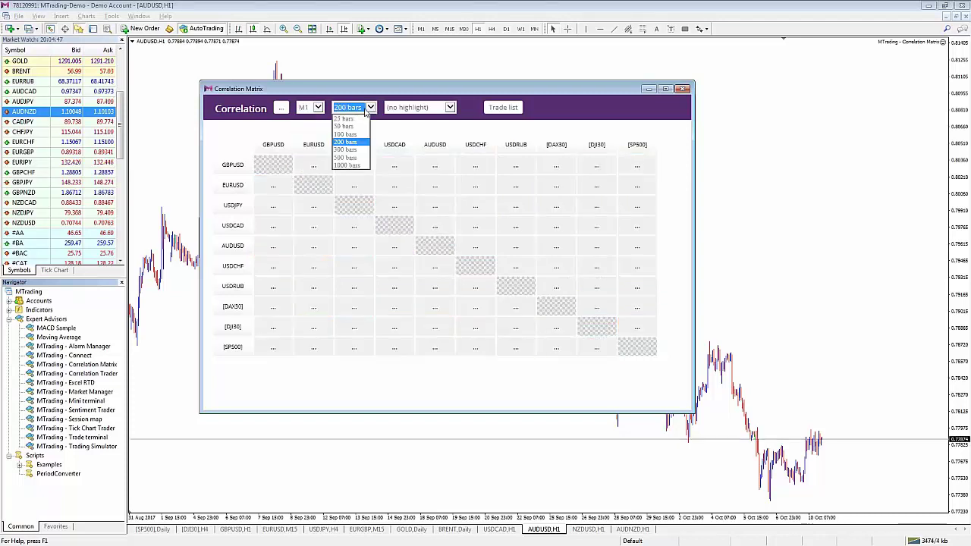
click(347, 158)
click(371, 107)
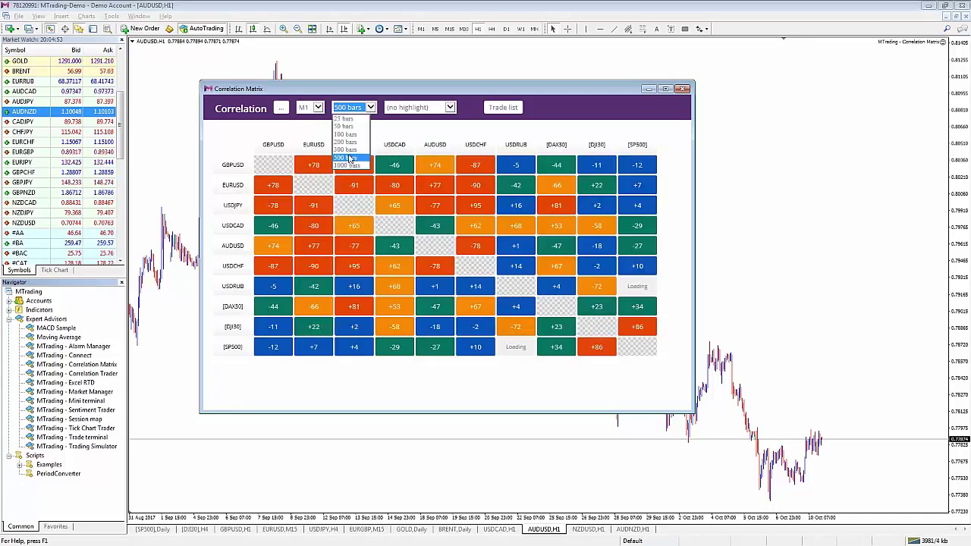
click(348, 158)
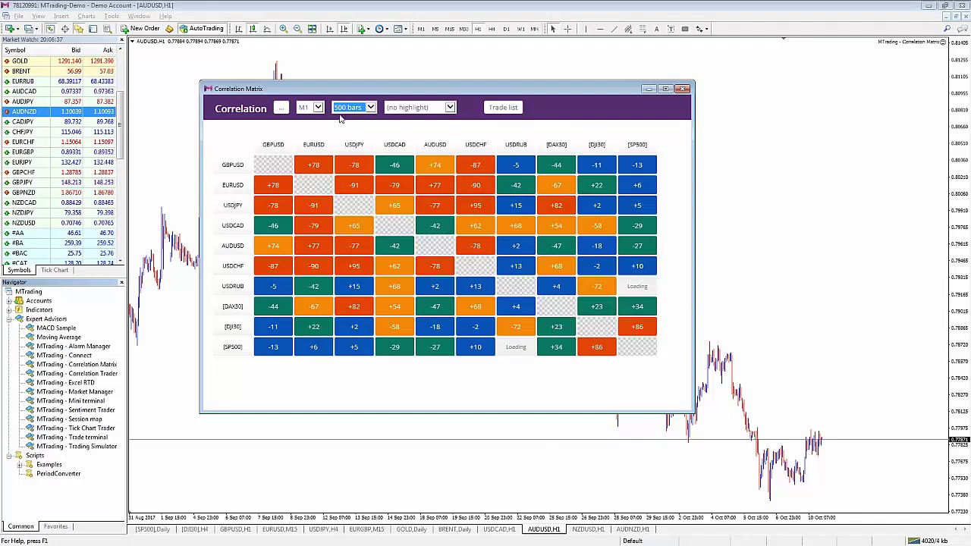
- Highlight only the Strong correlations in the Correlation Matrix
click(450, 108)
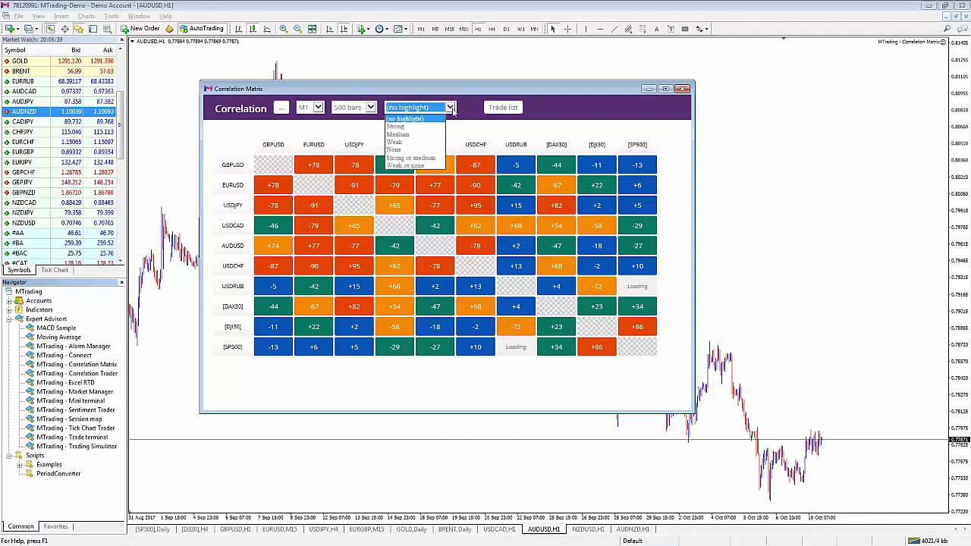
click(410, 126)
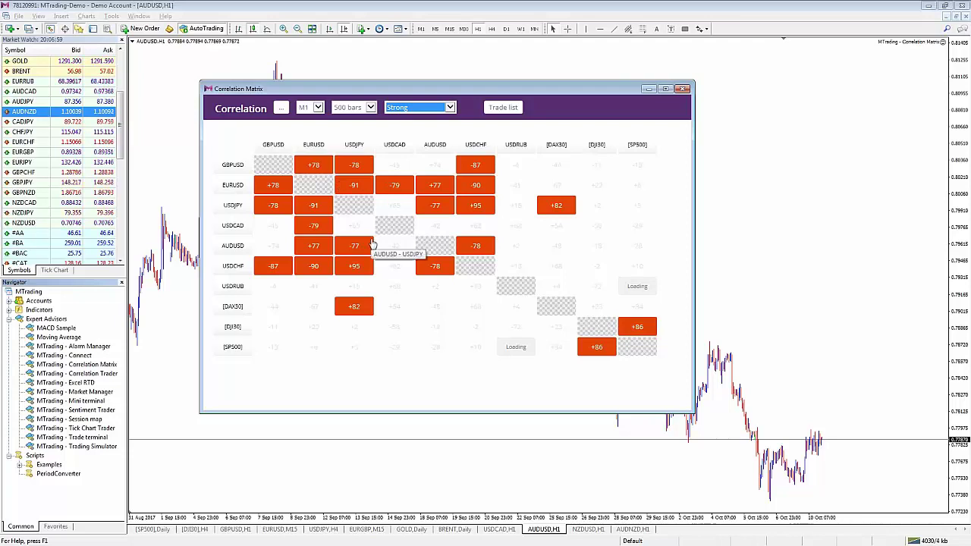
click(451, 107)
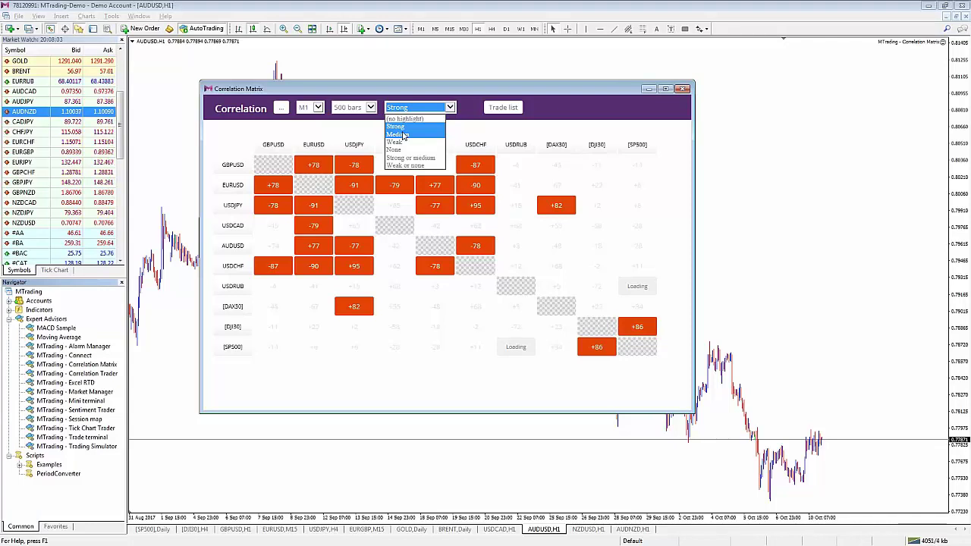
click(454, 90)
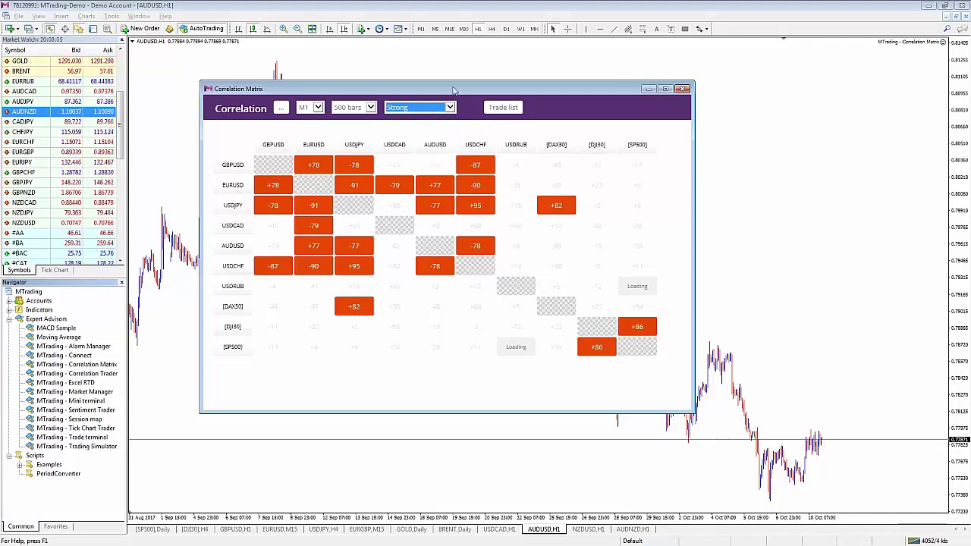
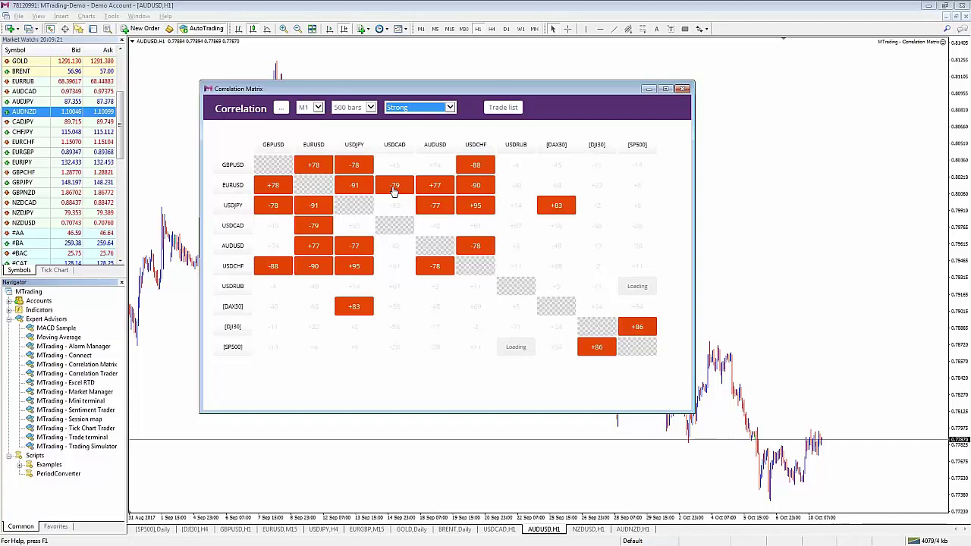
- Reset the matrix highlighting to (no highlight) and close the Correlation Matrix
click(450, 108)
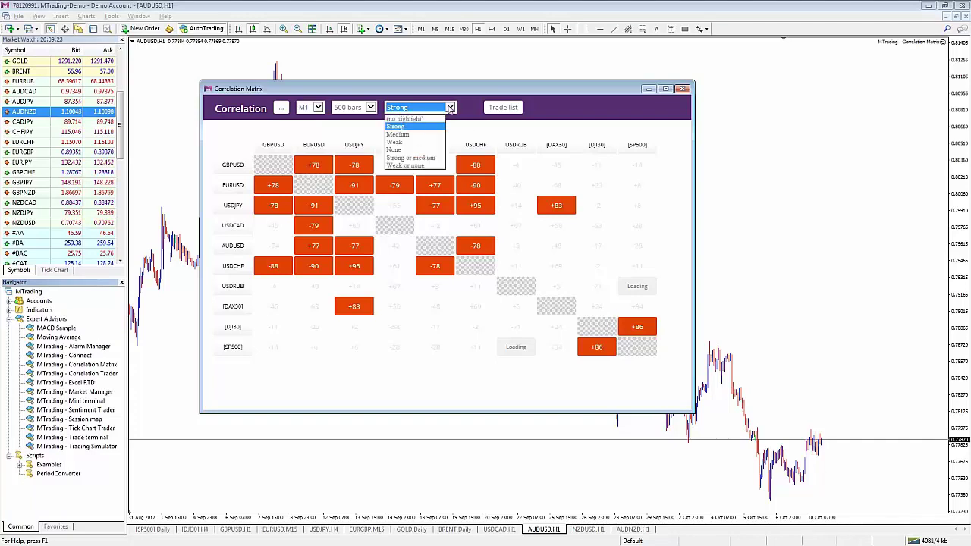
click(416, 120)
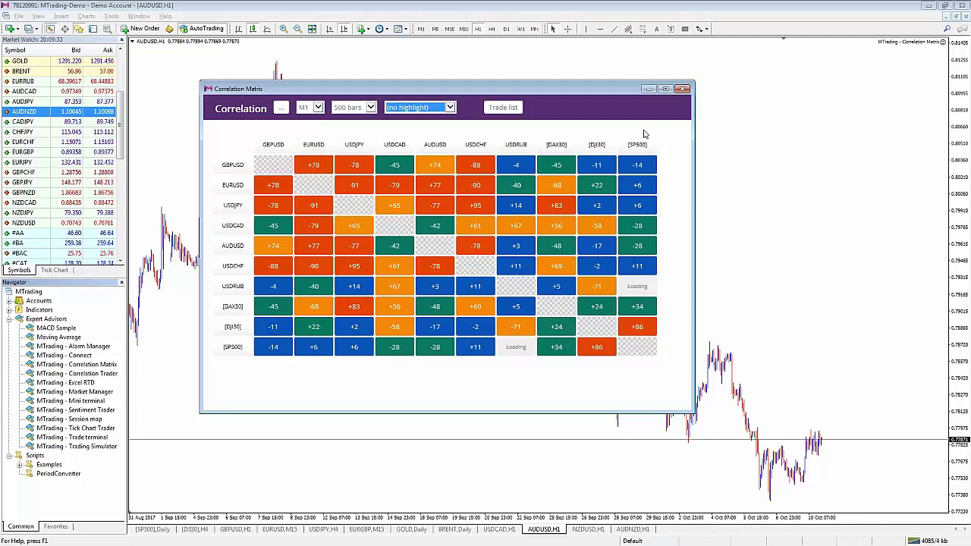
click(682, 90)
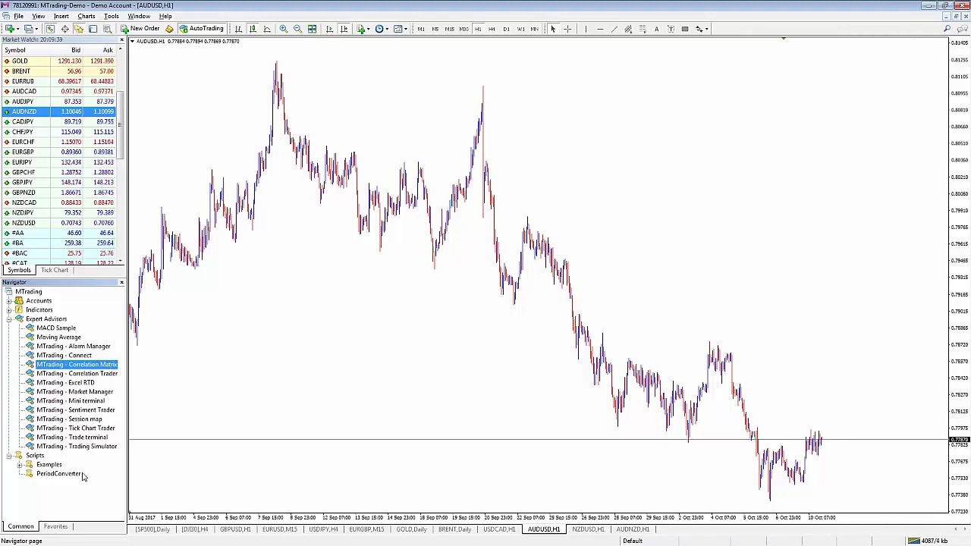
- Launch the MTrading - Trade terminal expert advisor on the AUDUSD H1 chart and view its Market Watch tiles
double_click(72, 438)
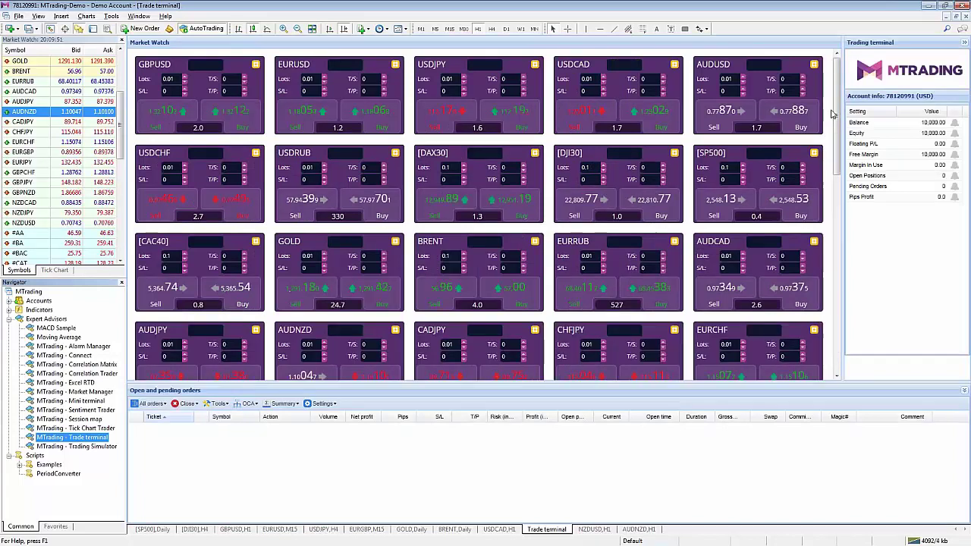
mouse_move(838, 118)
mouse_down()
mouse_move(838, 188)
mouse_move(838, 103)
mouse_up()
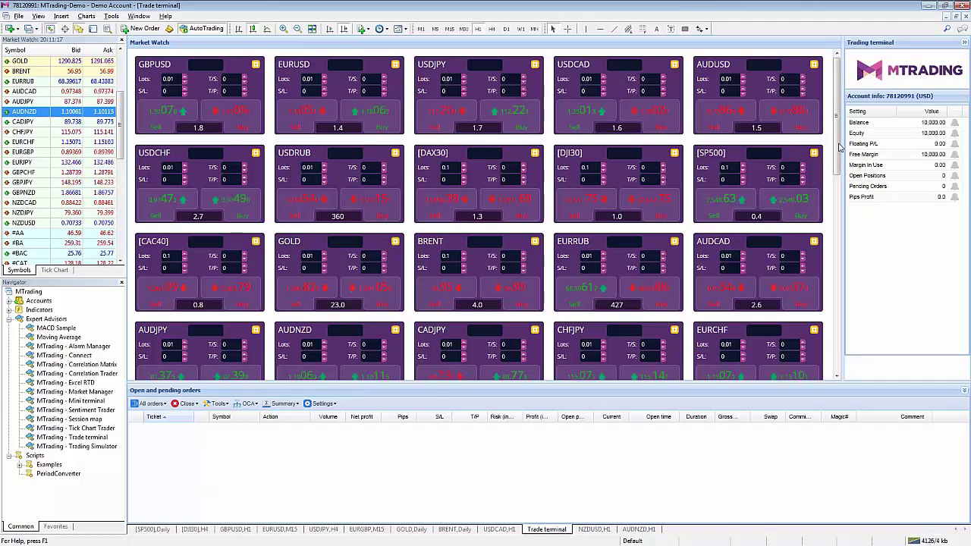
- Examine the USDCAD H1 chart and return to the Trade terminal
click(504, 529)
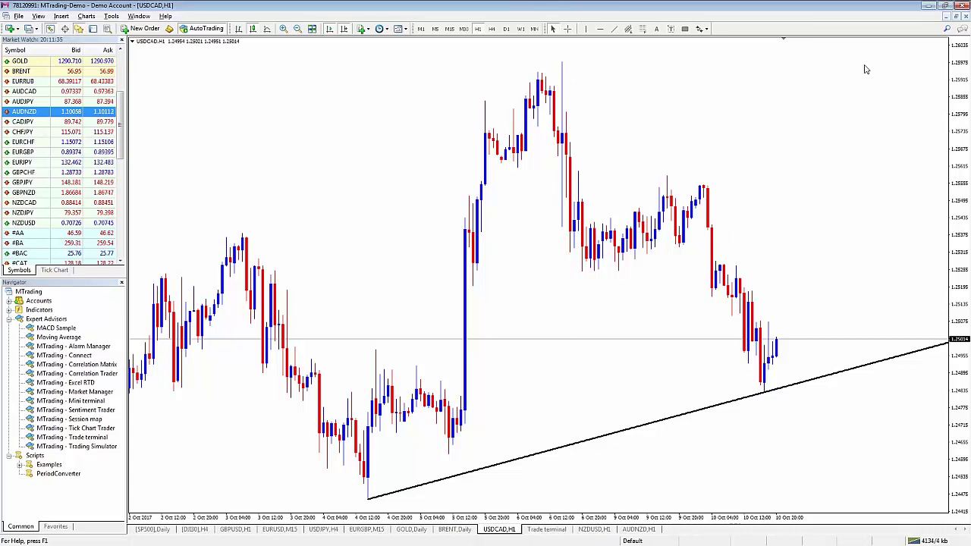
mouse_move(538, 80)
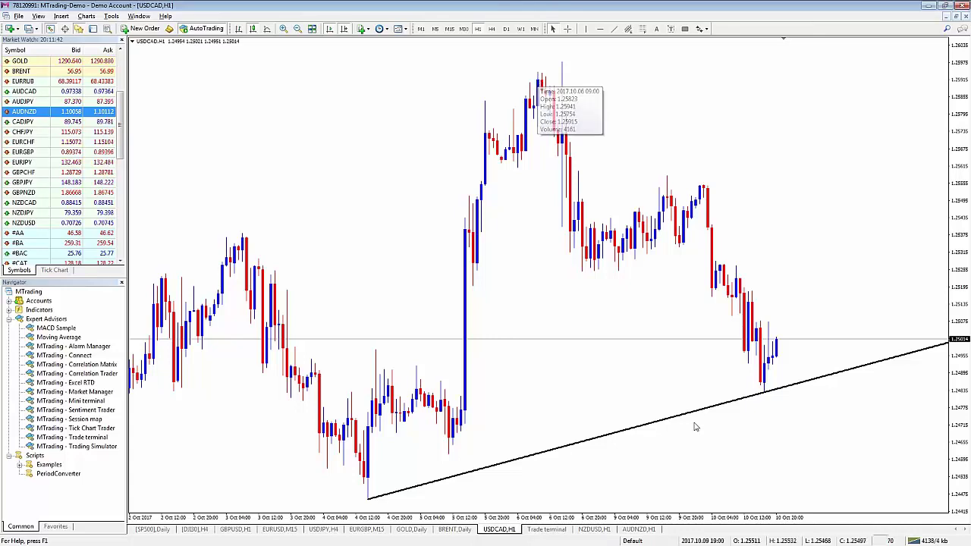
click(547, 531)
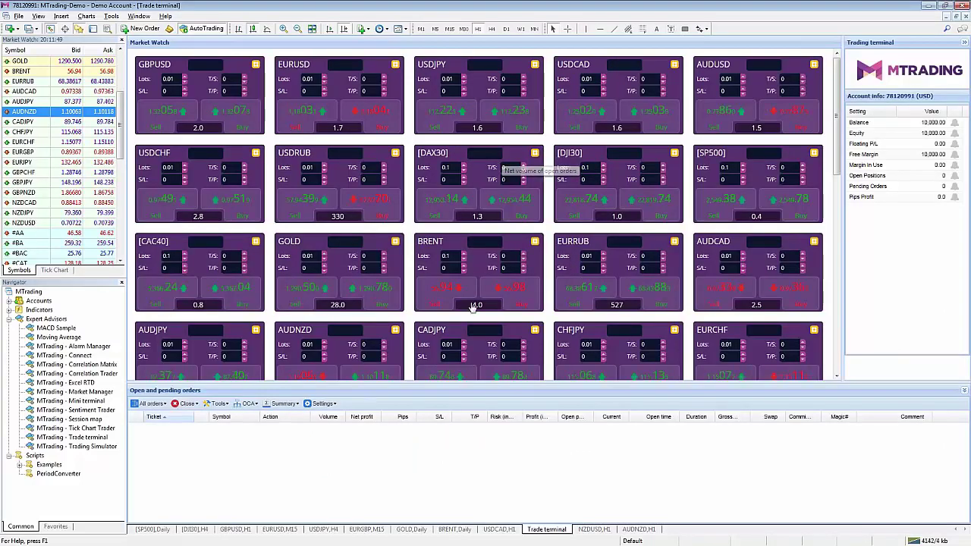
- Undock the Trade terminal into its own window, make it narrower and place it beside the Market Watch and Navigator lists
click(331, 405)
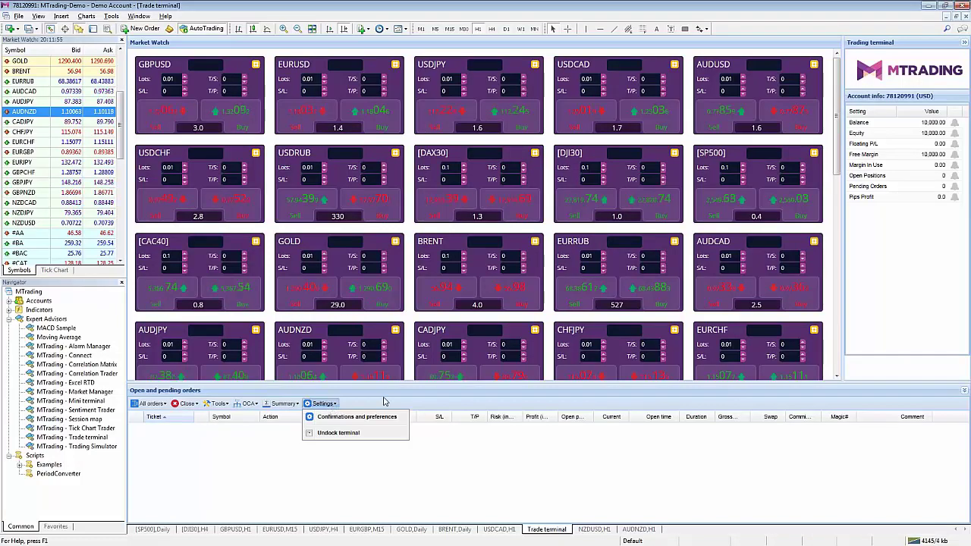
click(338, 433)
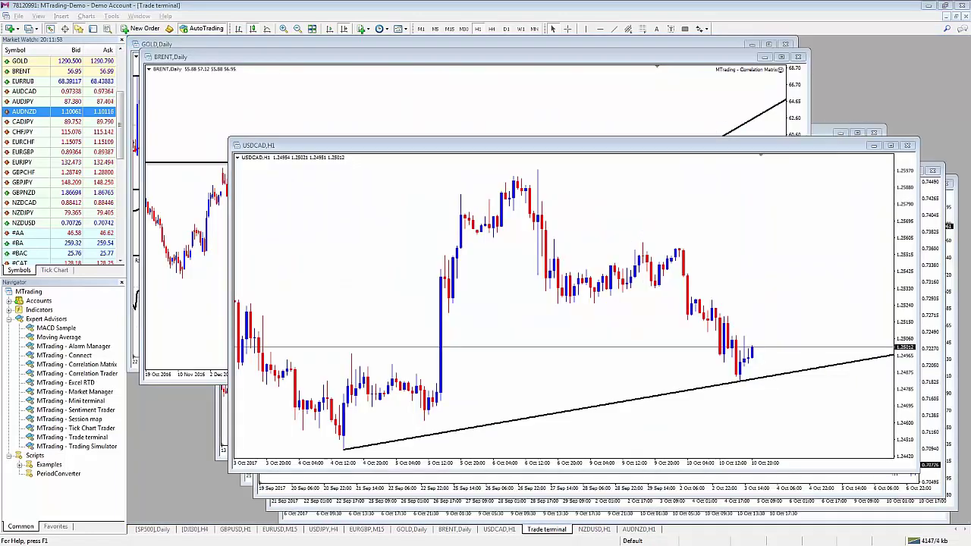
drag(646, 388, 528, 49)
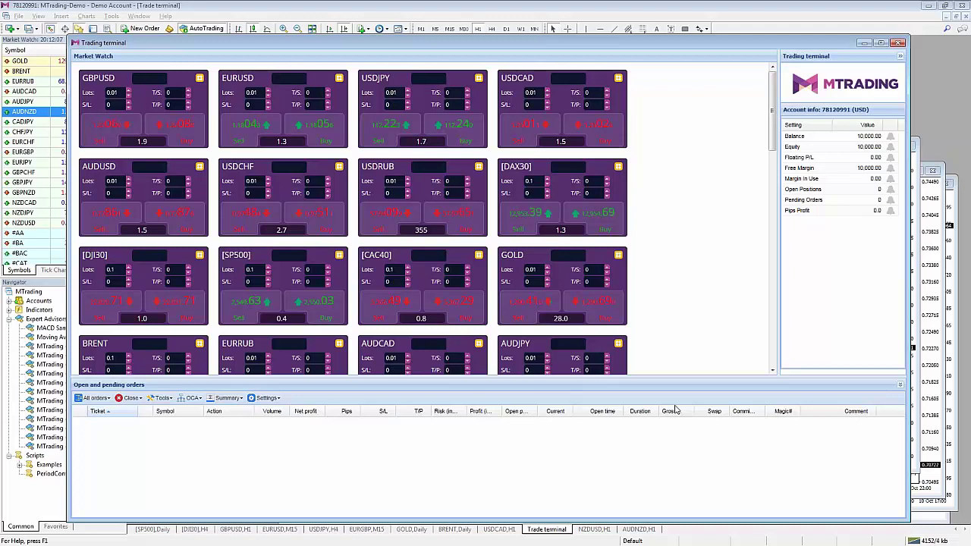
drag(905, 520, 736, 526)
scroll(605, 122, down, 5)
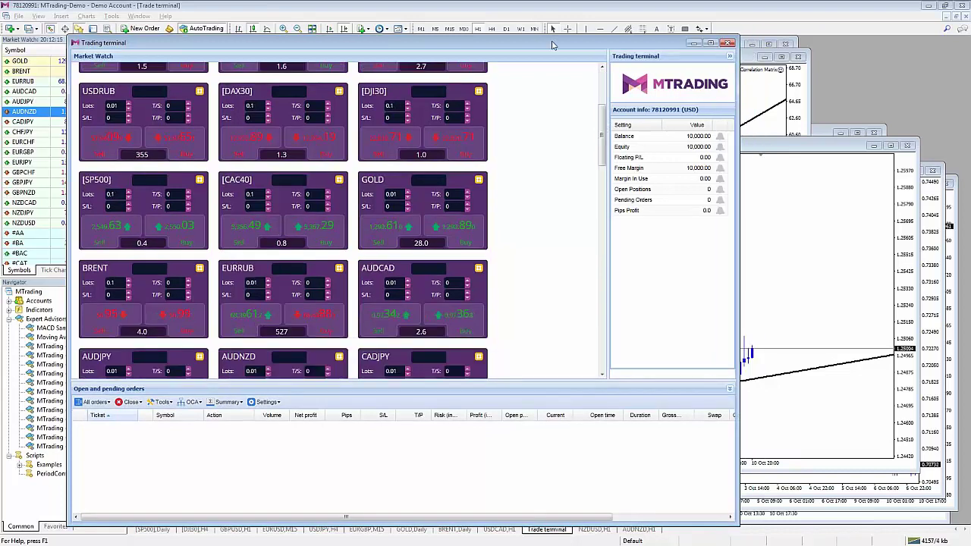
drag(552, 46, 804, 38)
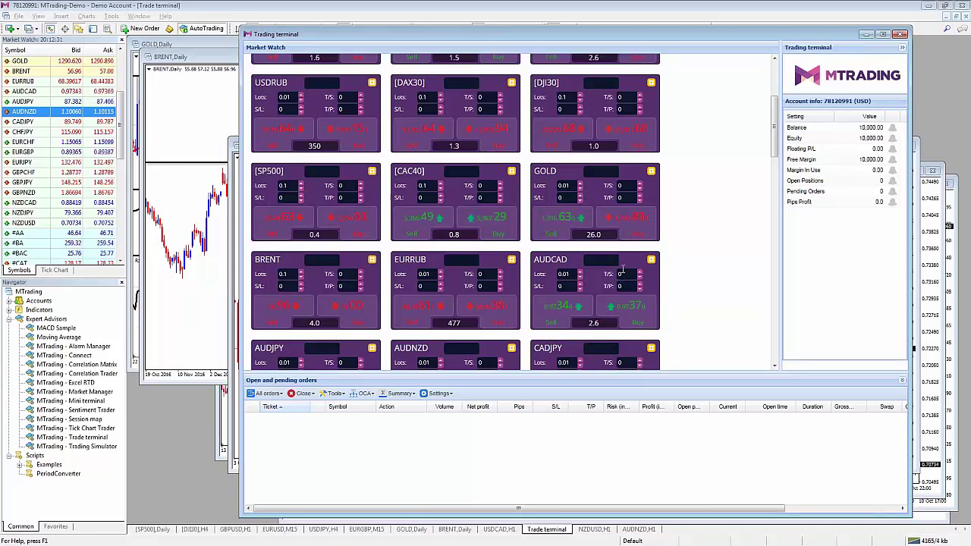
drag(775, 144, 774, 95)
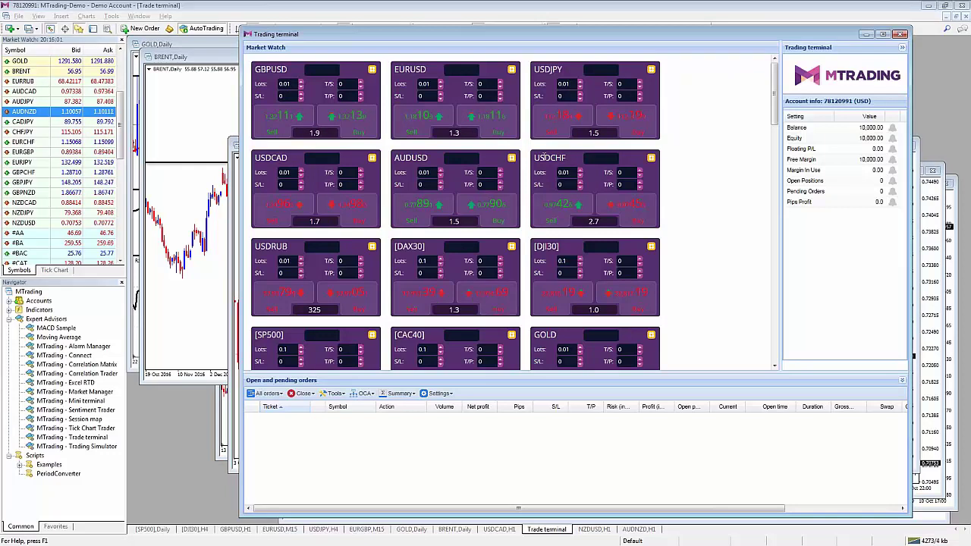
- Close the undocked trading terminal and launch the MTrading - Mini terminal expert advisor on the USDCAD H1 chart
click(903, 35)
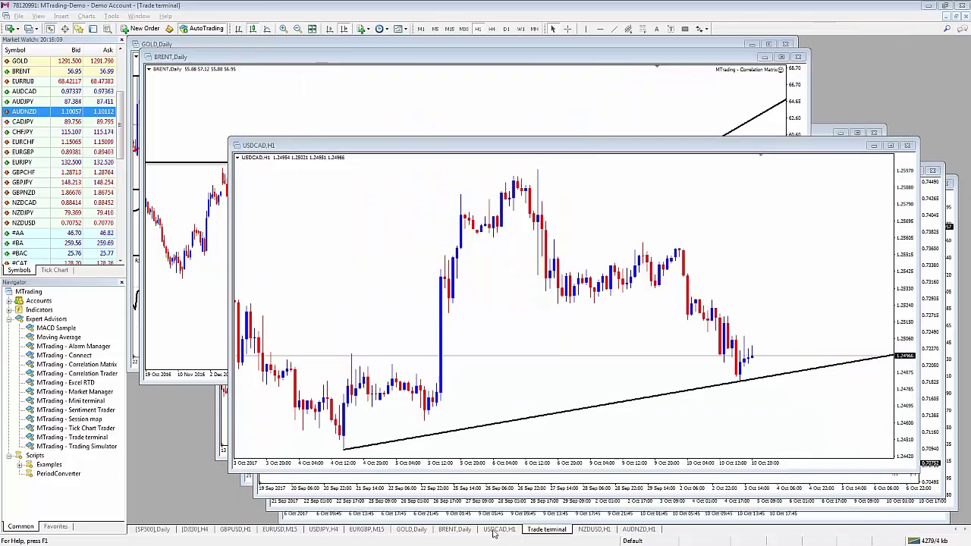
click(494, 531)
scroll(302, 184, up, 1)
scroll(210, 334, down, 1)
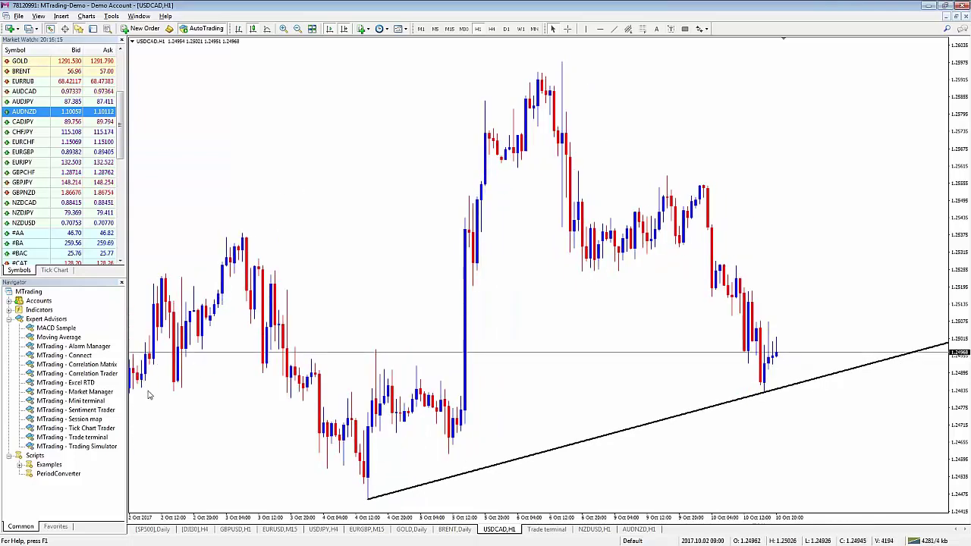
double_click(79, 403)
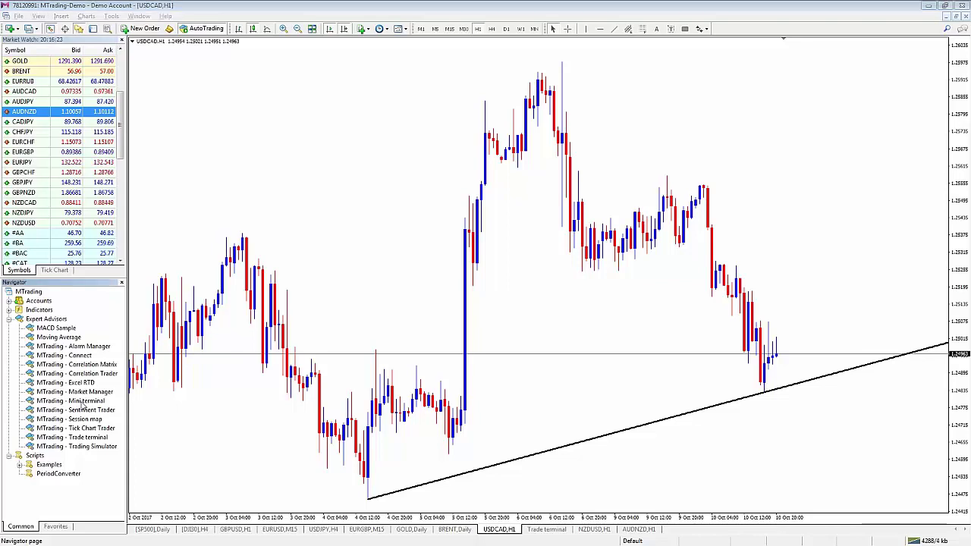
key(Return)
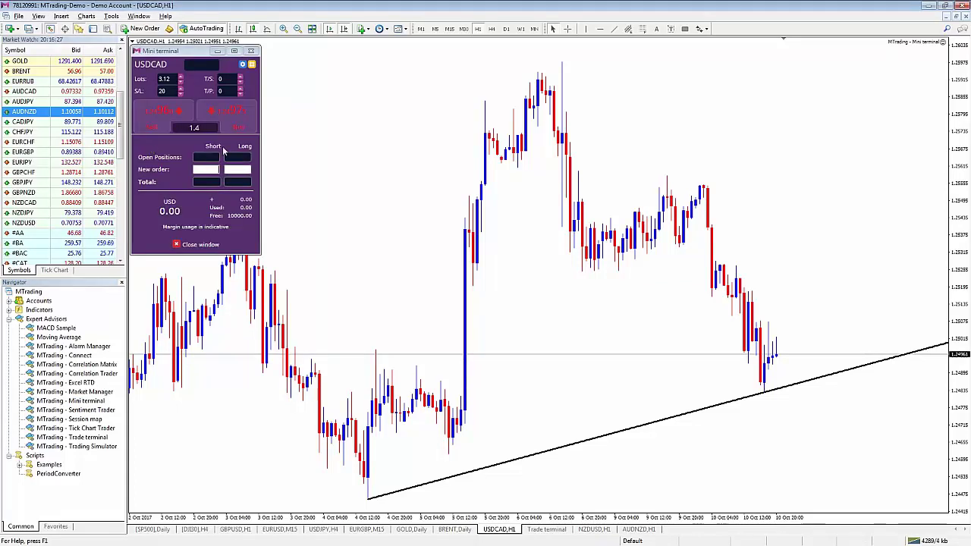
- Close the Mini terminal's expanded positions and margin view and look through its Tasks and settings list, including the undock options
click(193, 244)
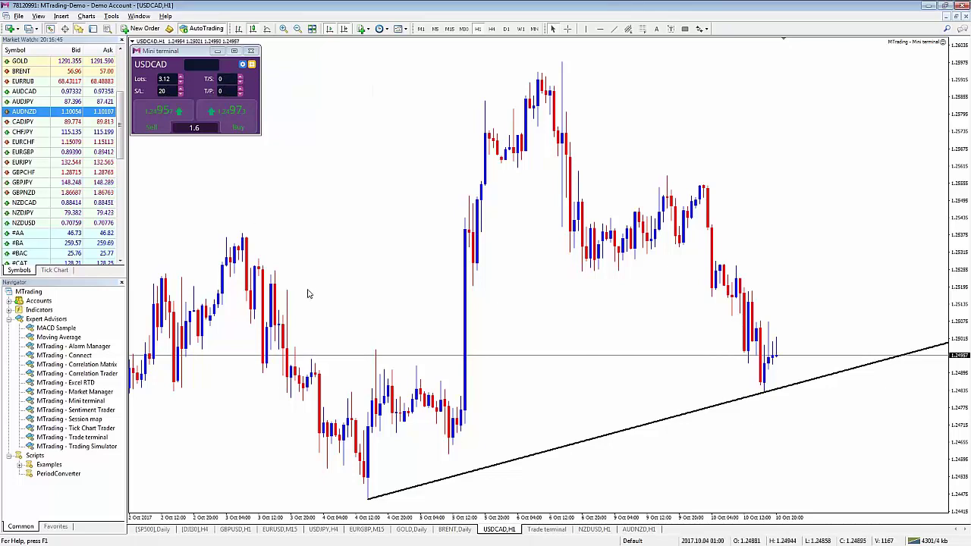
click(242, 65)
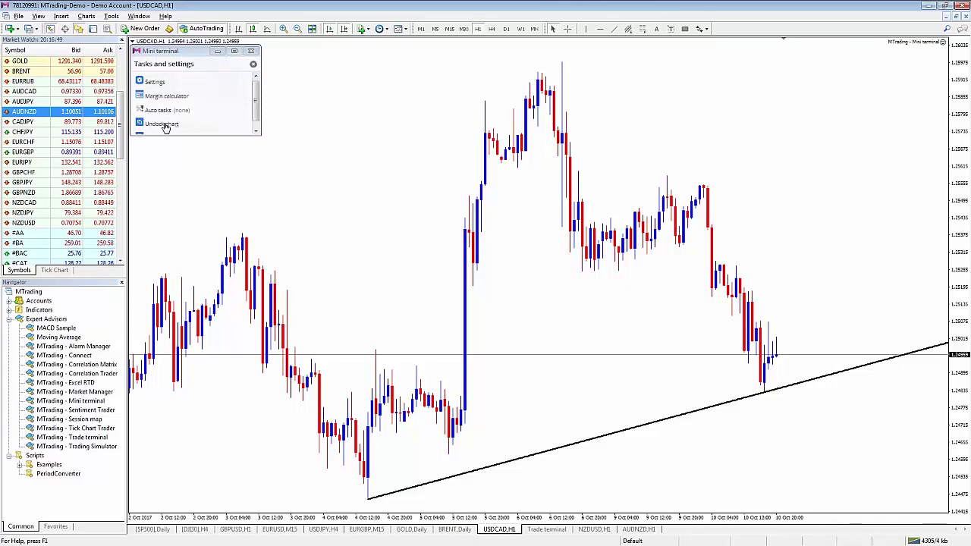
scroll(260, 112, down, 1)
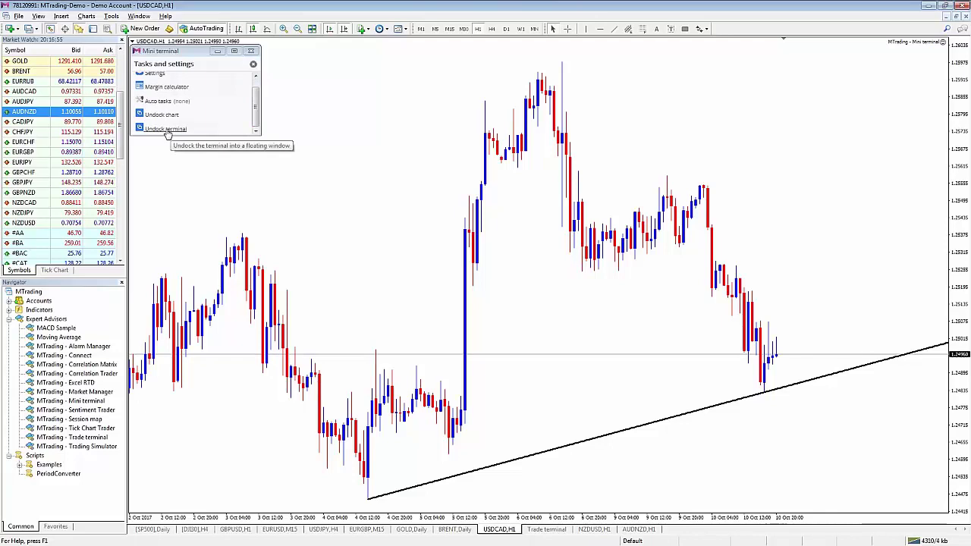
- Close the Mini terminal and relaunch the MTrading - Mini terminal expert advisor on the USDCAD H1 chart
click(254, 51)
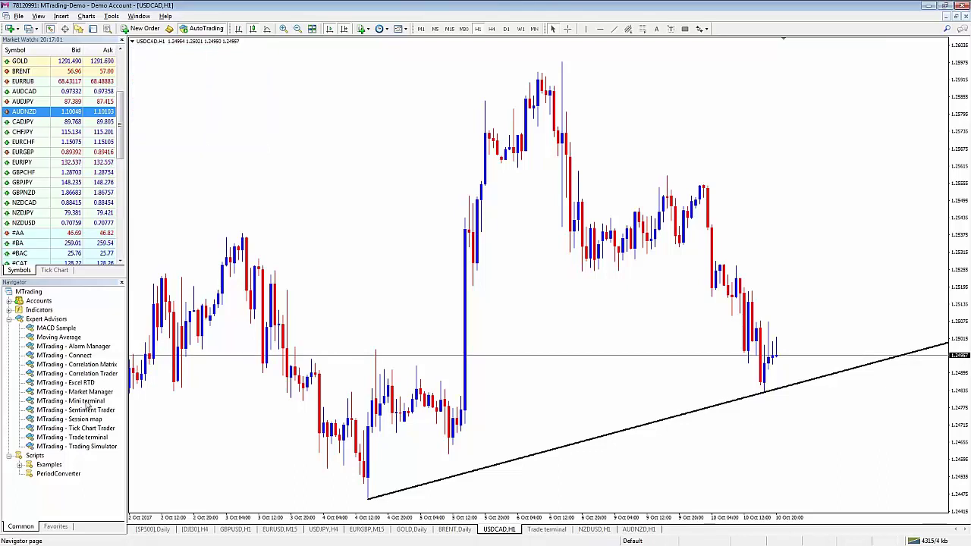
drag(87, 406, 167, 362)
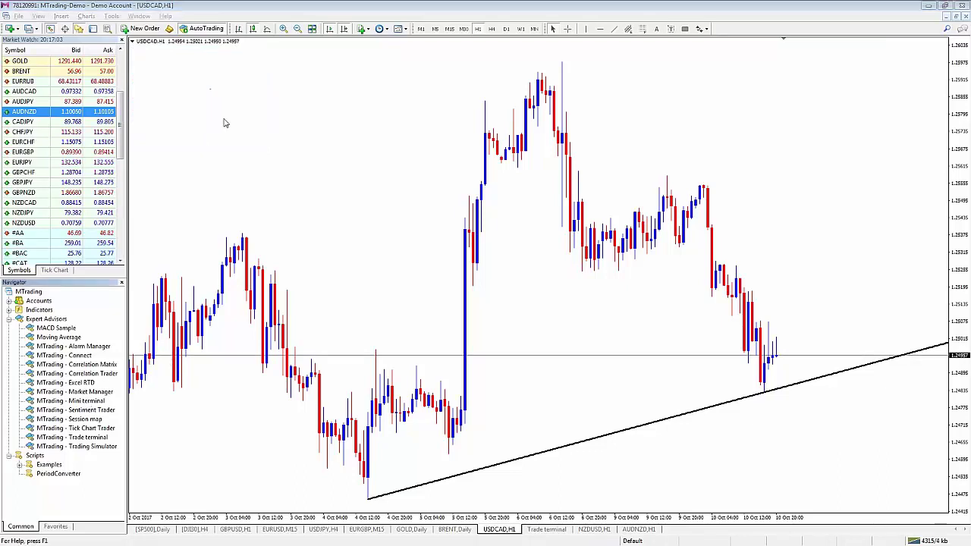
key(Return)
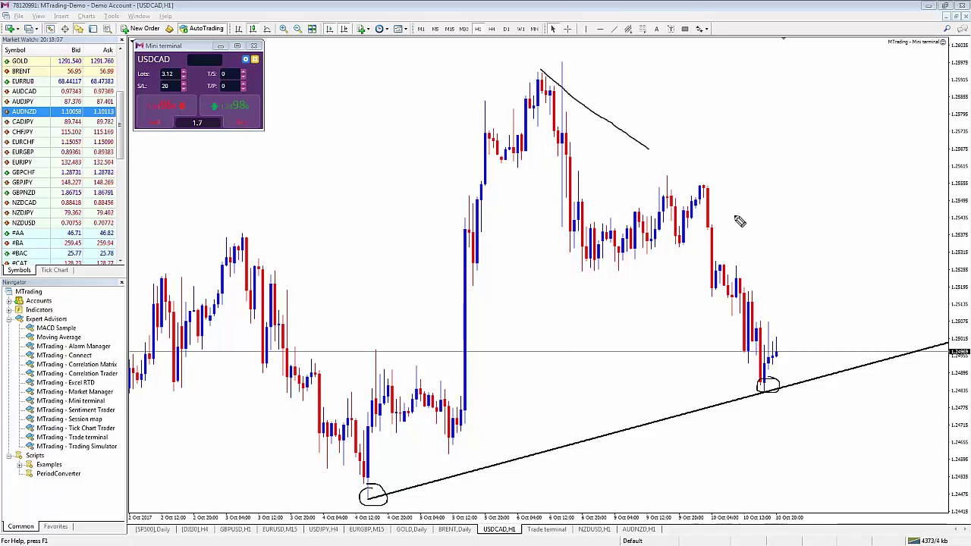
- Sketch a falling trendline through the swing highs, plus a rise from the circled low to it with bounce and breakout arrows
drag(867, 315, 890, 337)
mouse_move(768, 386)
mouse_down()
mouse_move(824, 286)
mouse_move(831, 309)
mouse_up()
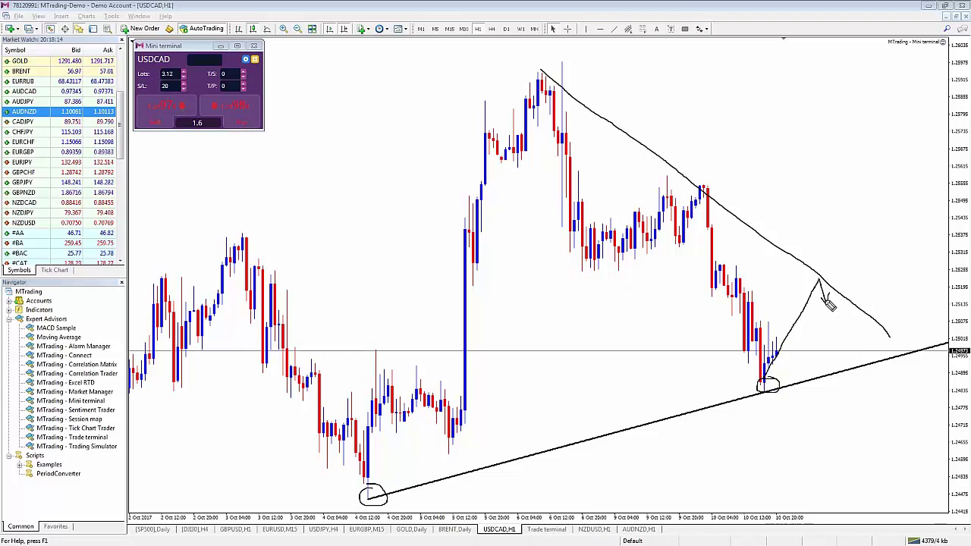
drag(825, 277, 835, 262)
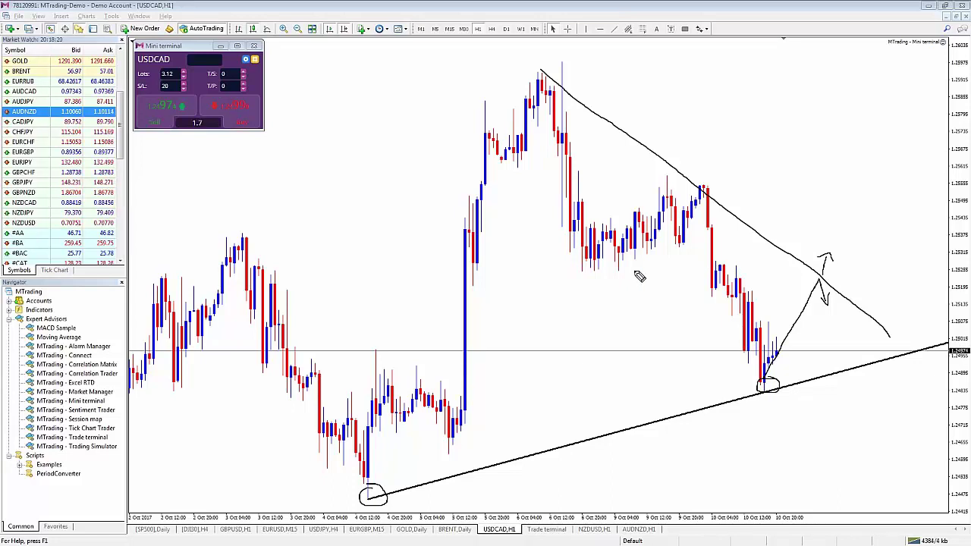
- Sketch a horizontal level under the 6–9 October lows with a box just above its right end, and clear all freehand annotations
drag(565, 269, 922, 269)
drag(818, 257, 844, 265)
drag(903, 266, 822, 260)
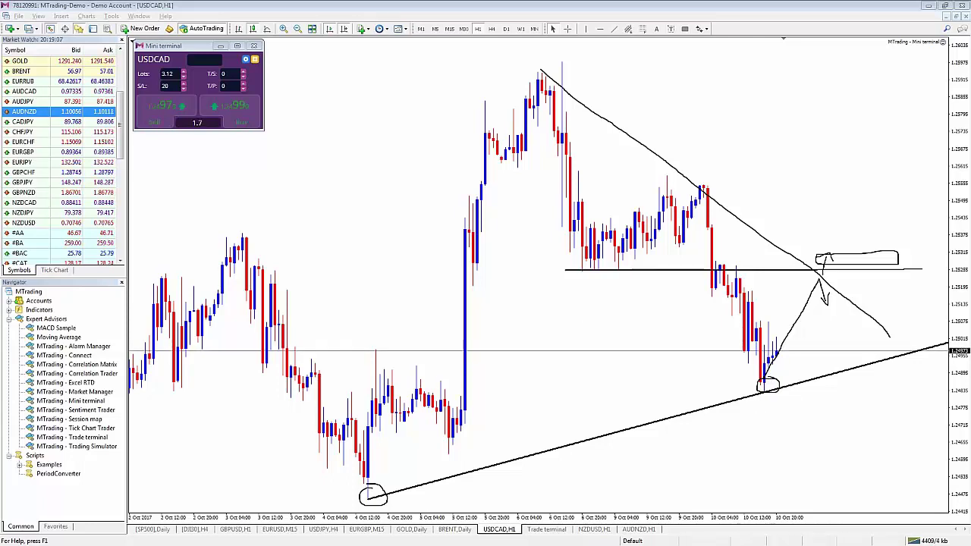
key(Escape)
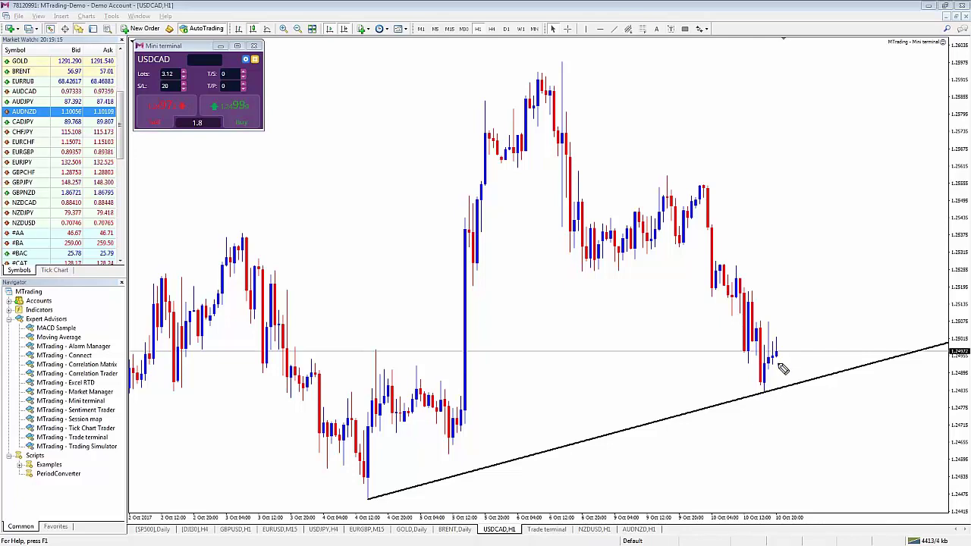
- Sketch an upward arrow from the current price, a stop mark below the trendline low and a horizontal target level at the earlier lows
mouse_move(774, 366)
mouse_down()
mouse_move(795, 304)
mouse_move(801, 322)
mouse_up()
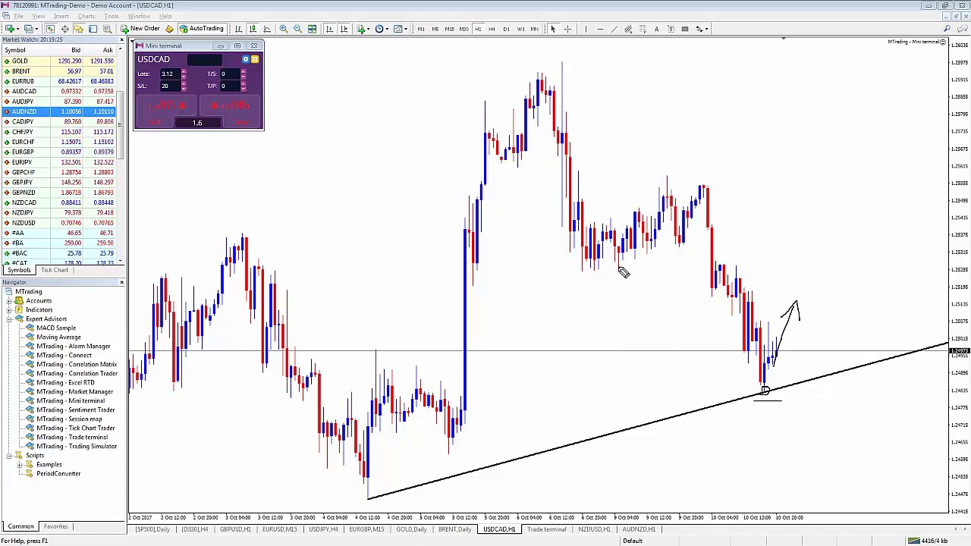
drag(559, 264, 670, 263)
drag(941, 264, 942, 264)
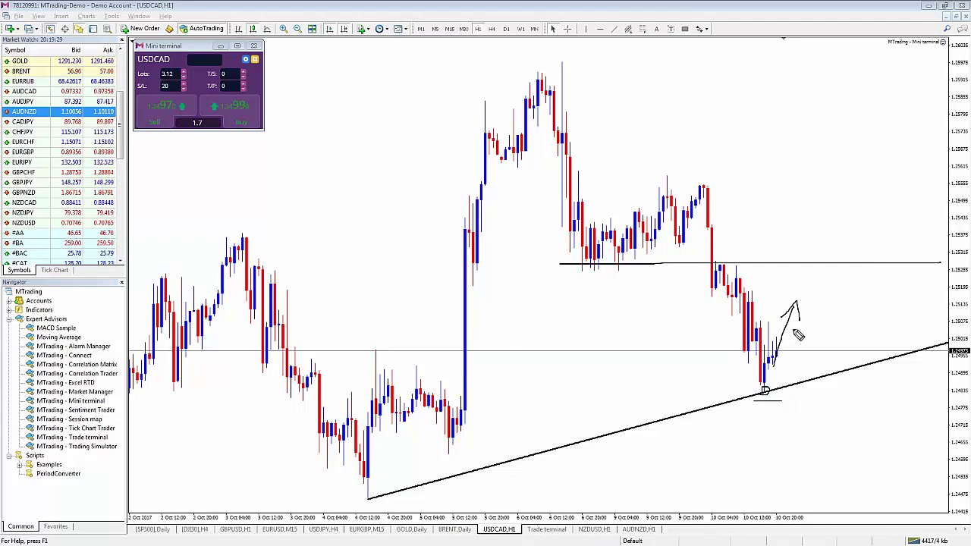
- Sketch a downward arrow from the current price to the stop mark and an upward arrow to the target level
drag(785, 354, 790, 393)
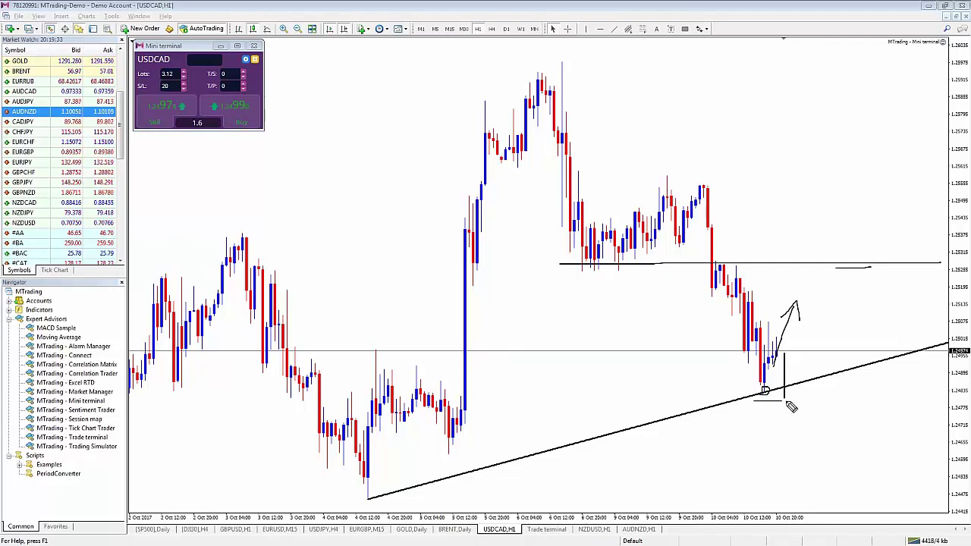
mouse_move(779, 352)
mouse_down()
mouse_move(793, 352)
mouse_move(802, 270)
mouse_up()
drag(798, 279, 807, 279)
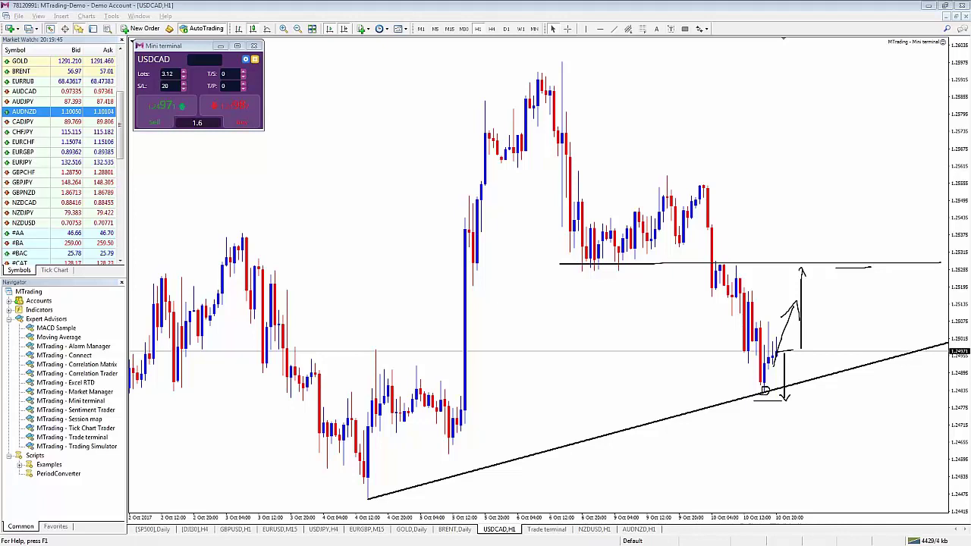
- Measure the distances from the current price to the sketched stop mark and to the target level with the crosshair
click(567, 29)
drag(787, 352, 799, 404)
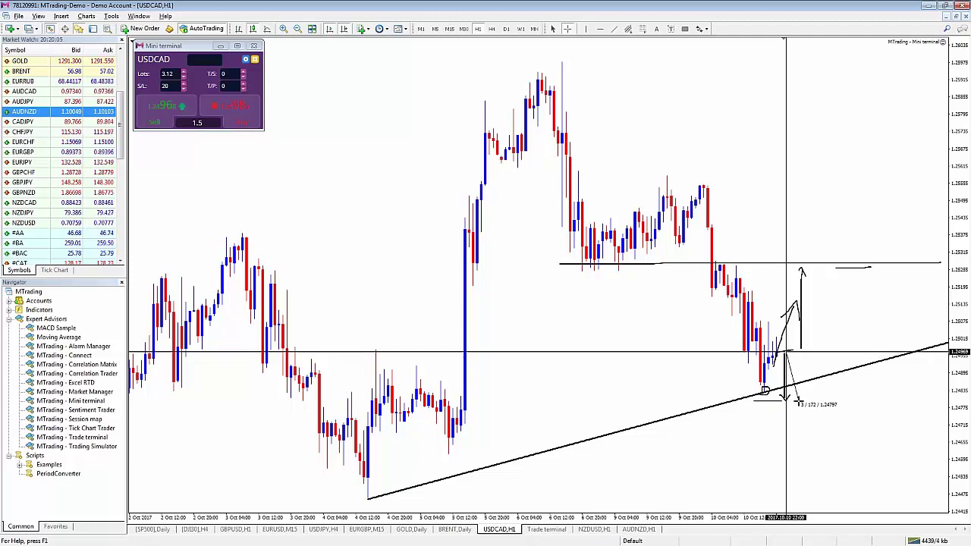
drag(798, 403, 818, 267)
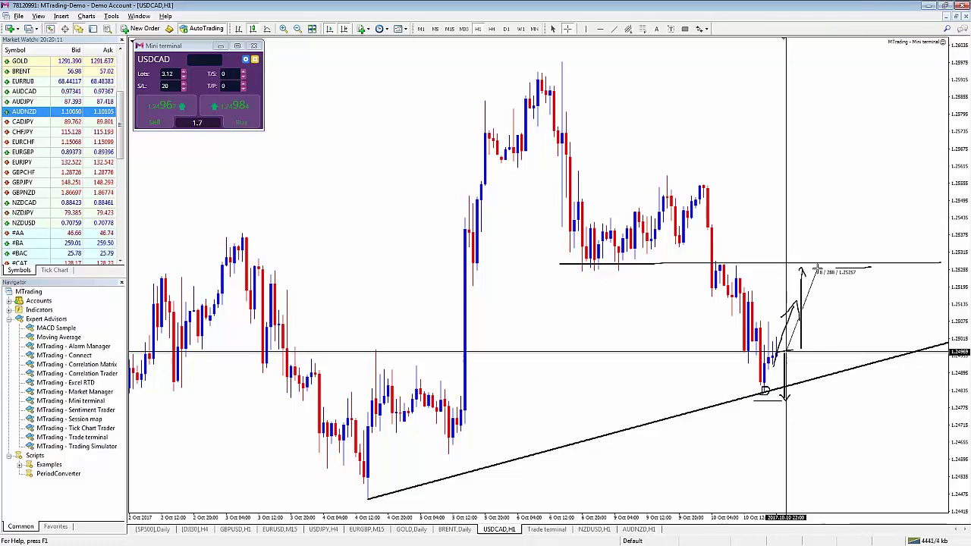
drag(818, 268, 818, 268)
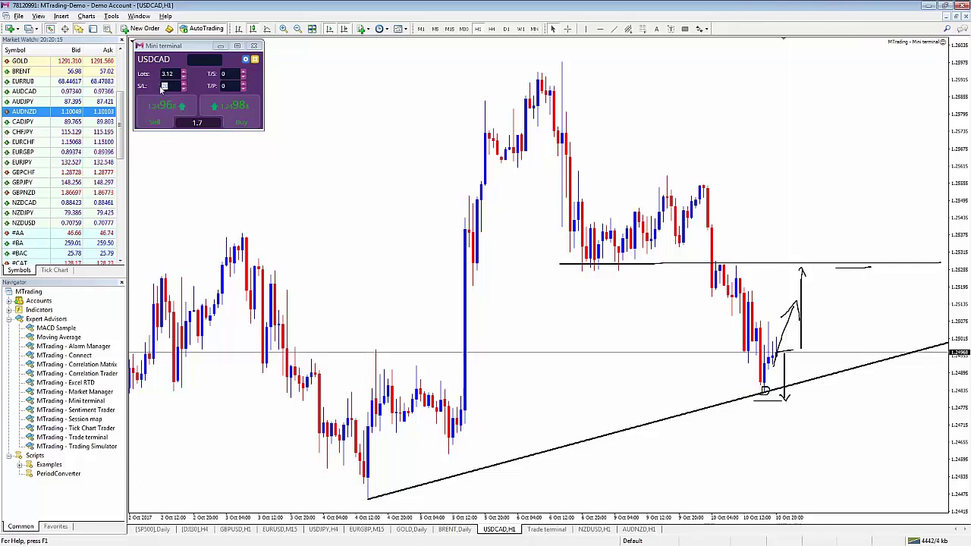
- Measure the stop distance with the crosshair again and set the Mini terminal's stop loss to 170 pips
click(567, 29)
drag(789, 353, 789, 404)
click(174, 86)
key(BackSpace)
key(BackSpace)
text(170)
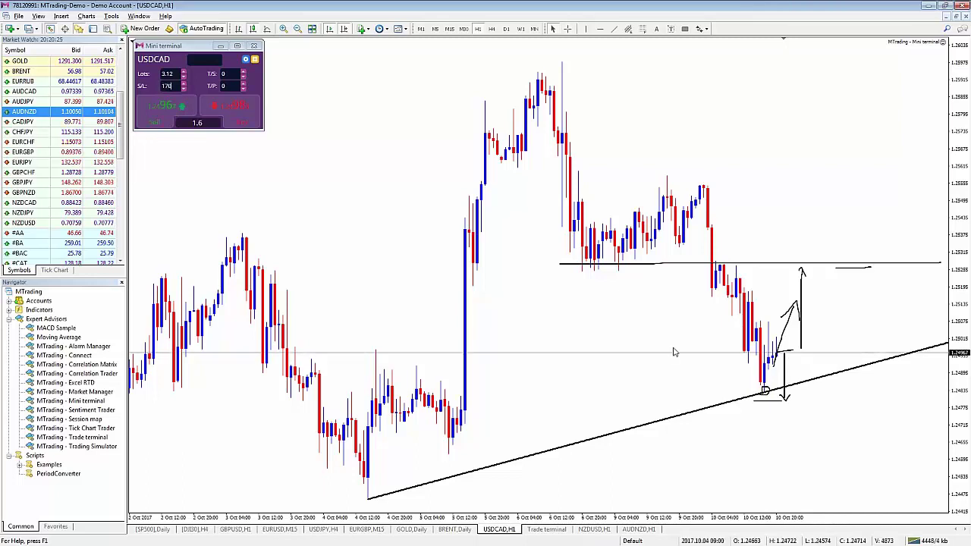
- Measure the distance to the target level with the crosshair and set the Mini terminal's take profit to 295 pips
click(568, 30)
drag(784, 353, 813, 269)
double_click(228, 86)
text(2)
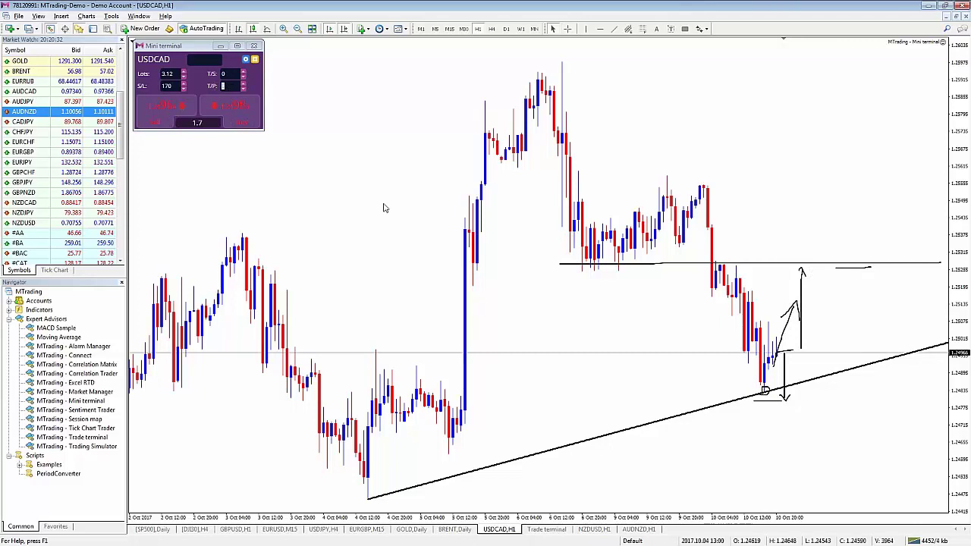
text(9)
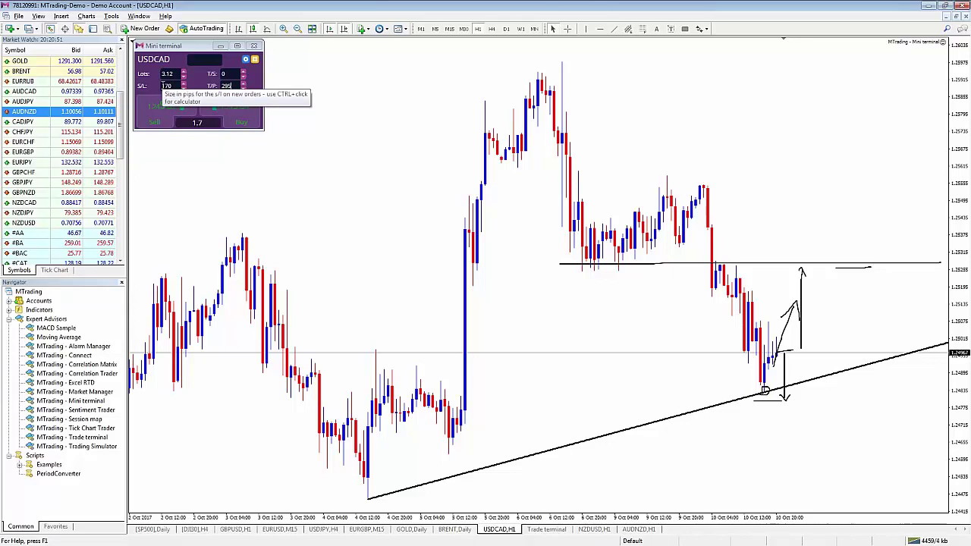
- Calculate the lot size from the stop loss, try 1% of equity, set the risk to 3% and apply the calculated lots
ctrl+click(167, 74)
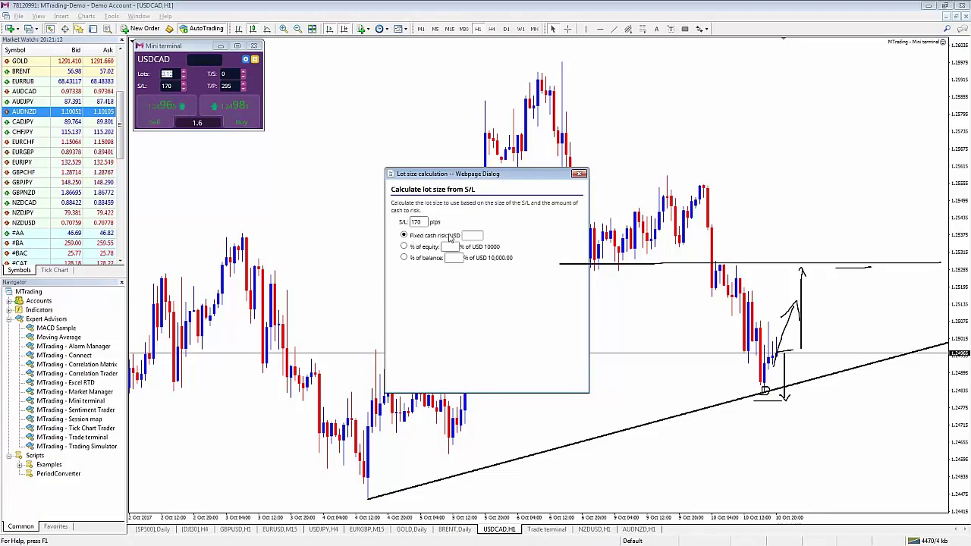
click(414, 248)
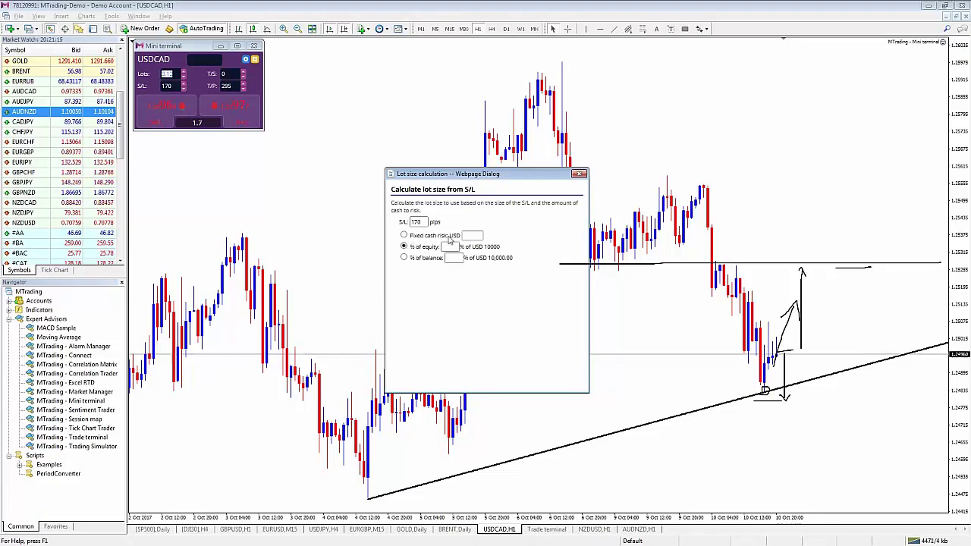
click(450, 246)
text(1)
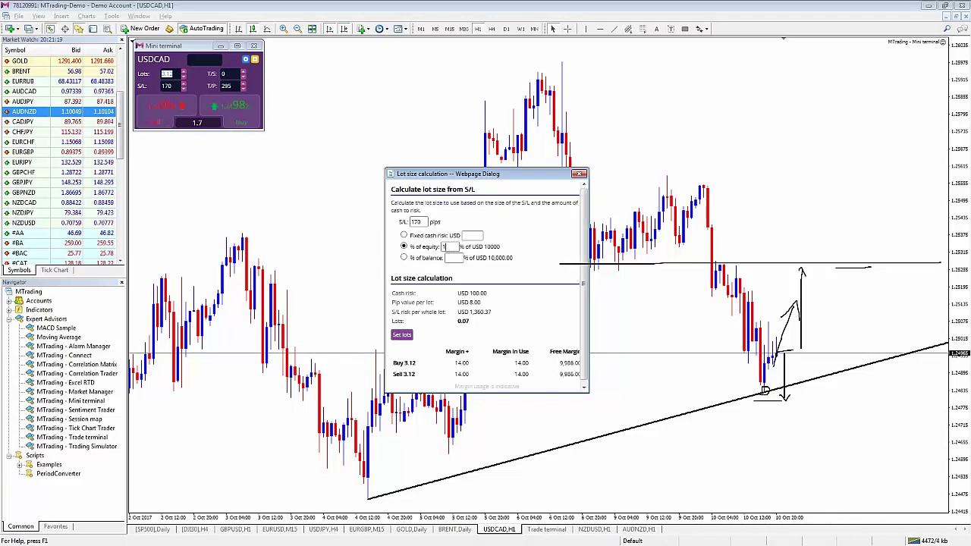
click(402, 334)
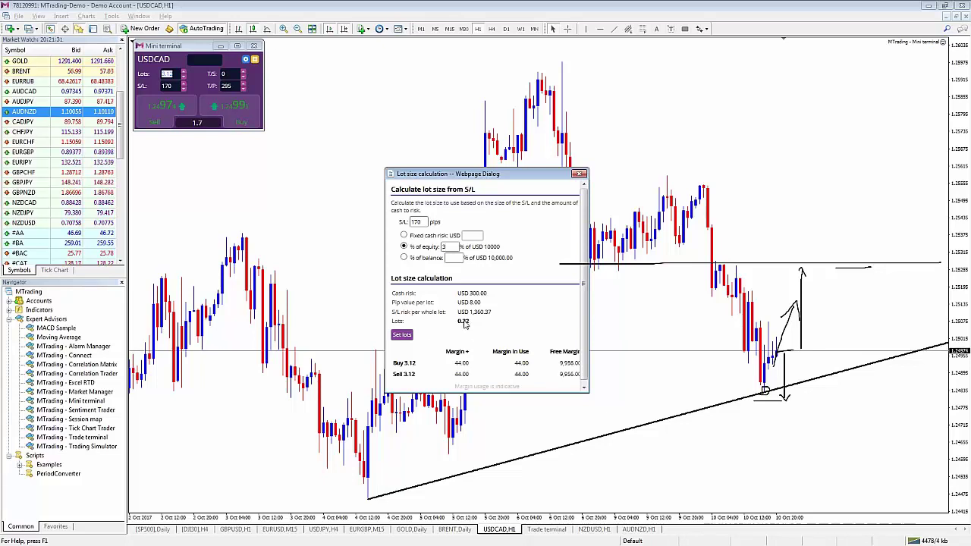
click(404, 336)
- Place and confirm a buy order for 0.22 lots of USDCAD from the Mini terminal, and review the open order's details
click(226, 108)
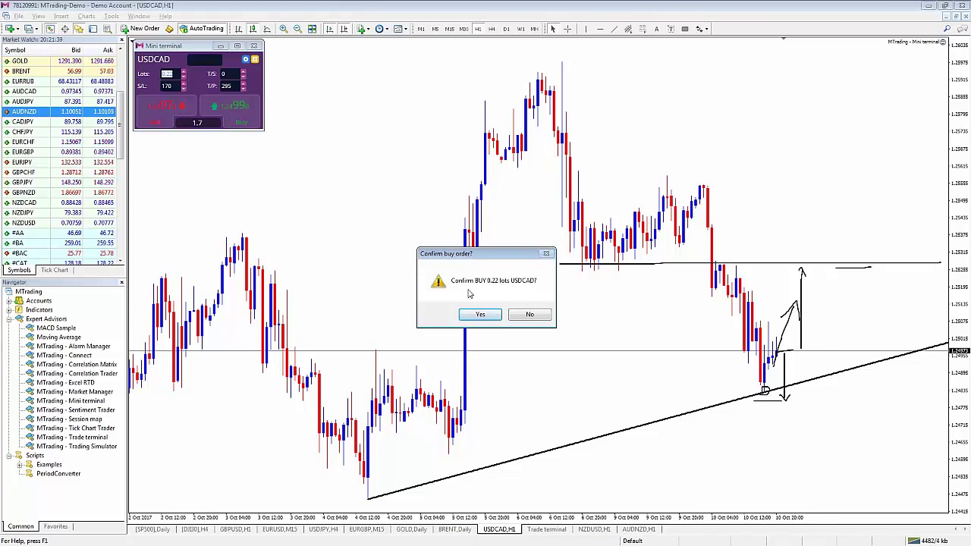
click(483, 315)
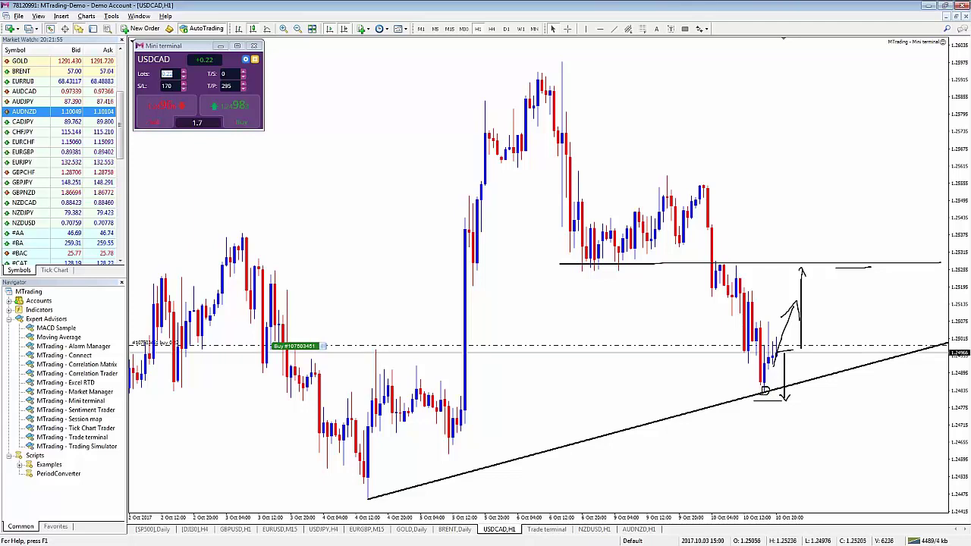
click(301, 347)
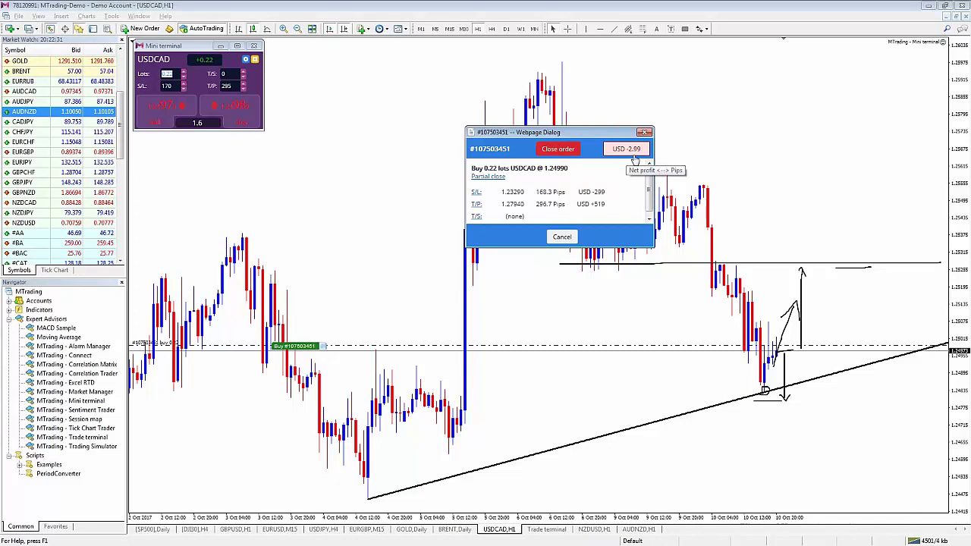
click(644, 132)
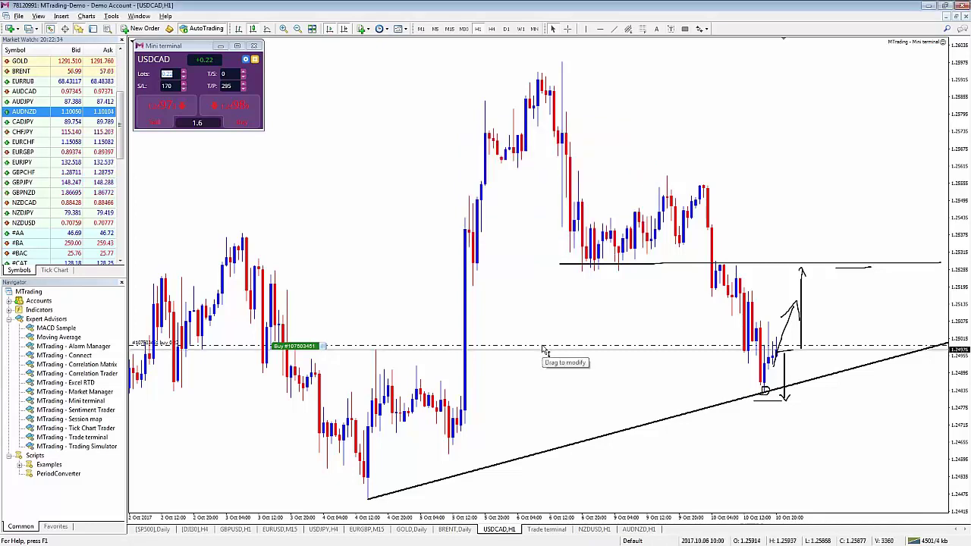